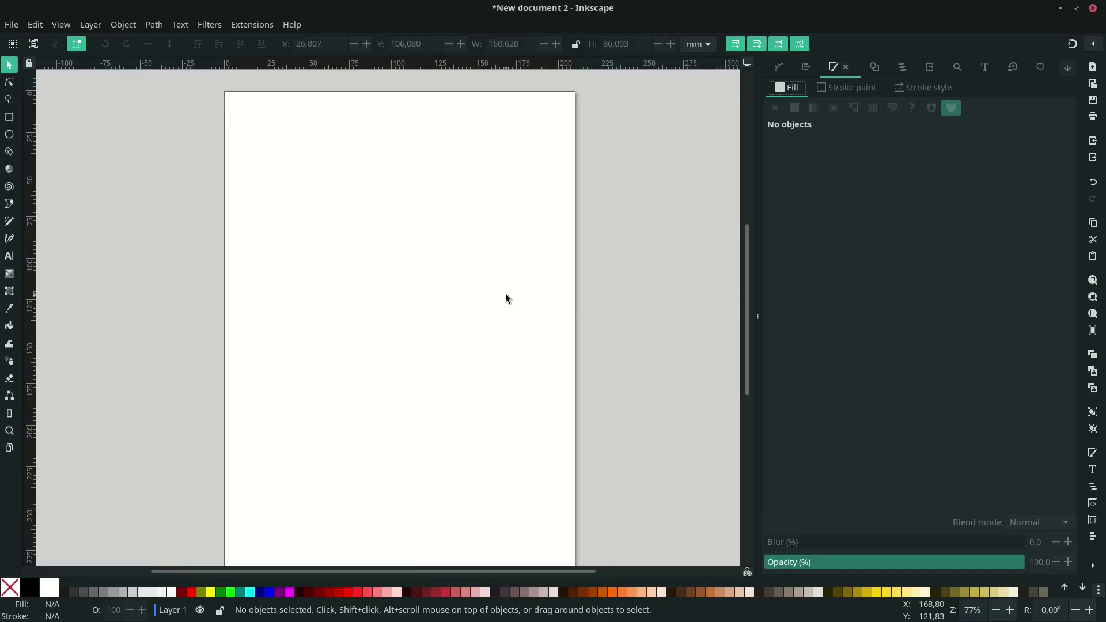
- Import image1.png from the Desktop as a linked image, with DPI from file and automatic rendering mode
left_click(14, 27)
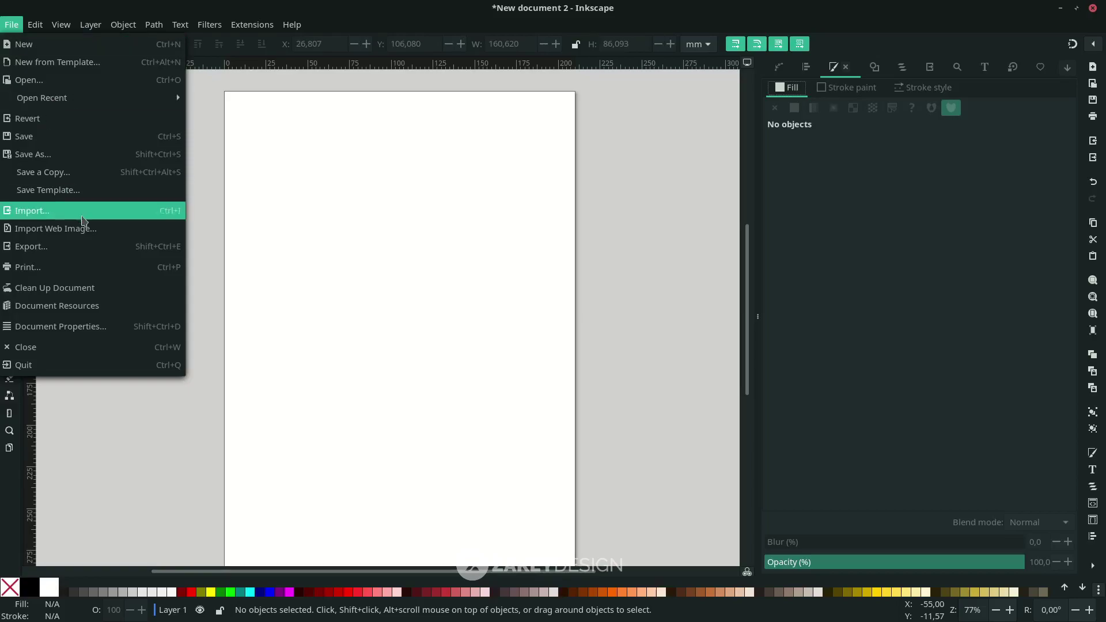
left_click(85, 212)
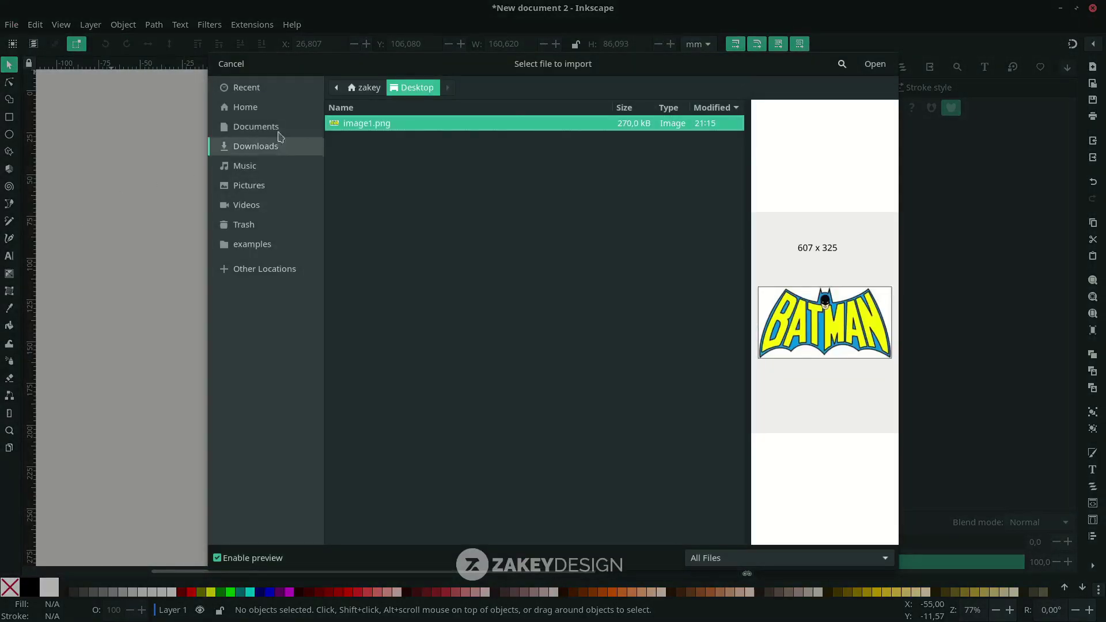
double_click(378, 124)
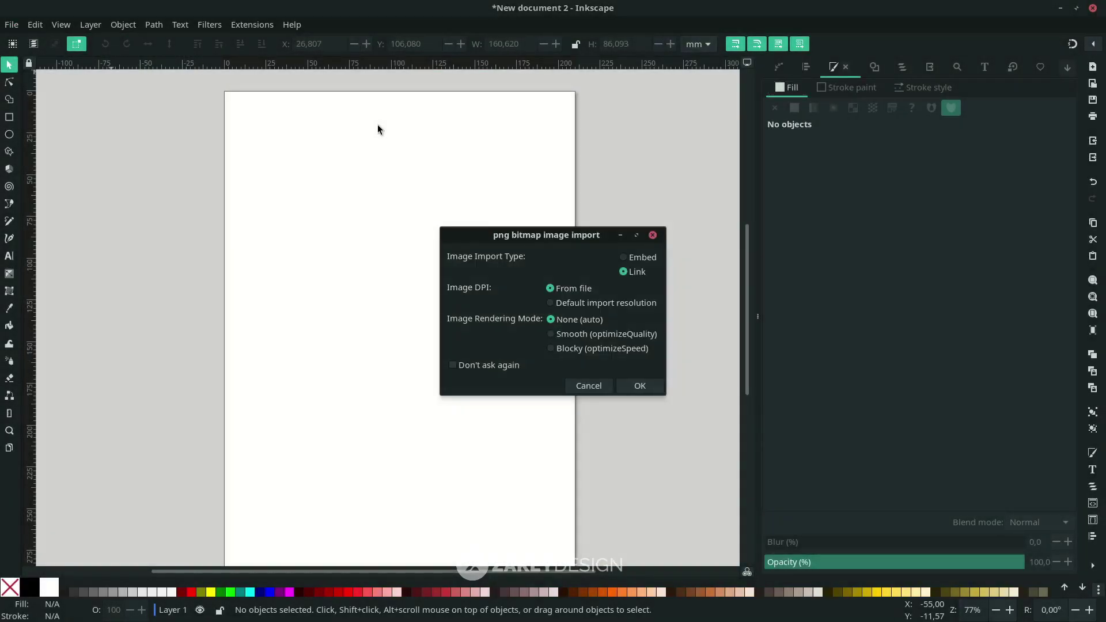
left_click(653, 391)
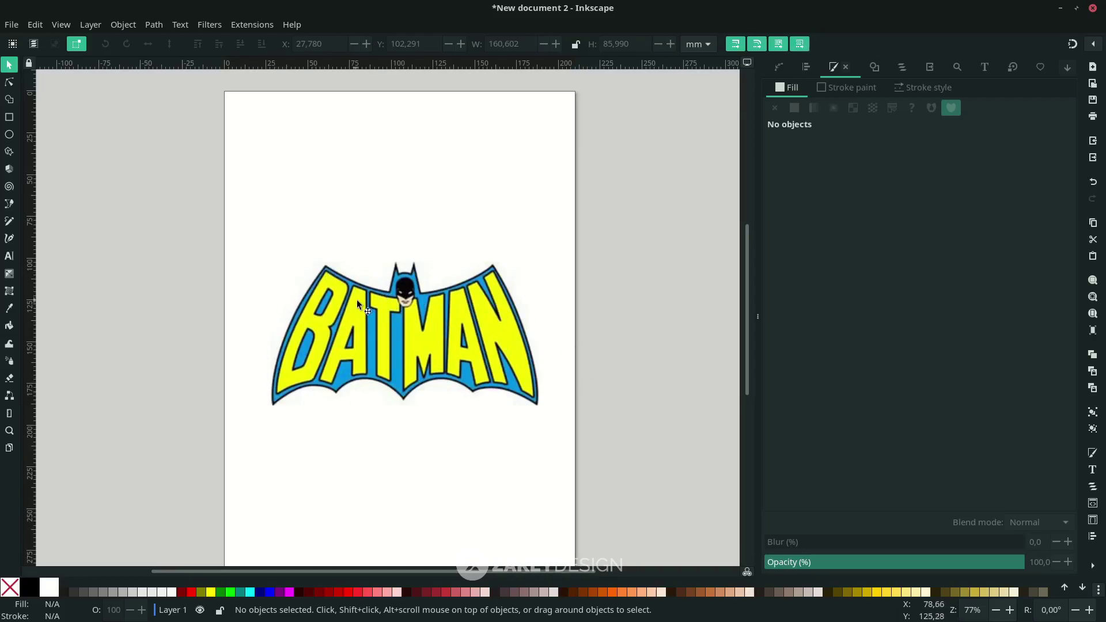
- Trace the scalloped lower edge of the logo's left half with the Pen tool, from the bottom centre point to the left wing tip
left_click(10, 205)
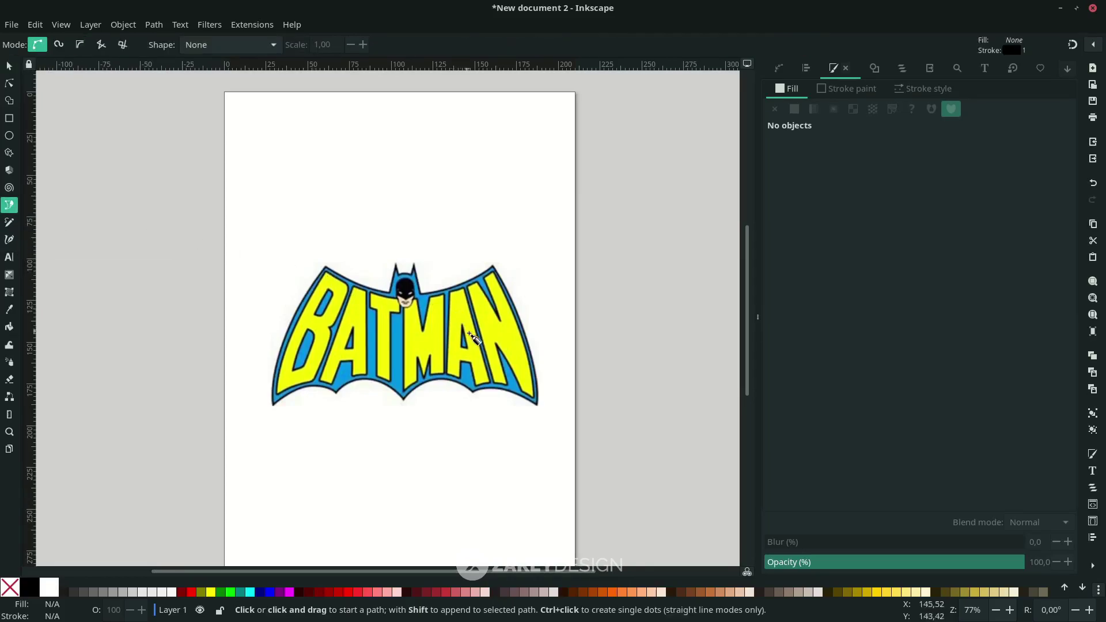
scroll(415, 310, "up", 2)
scroll(391, 282, "up", 1)
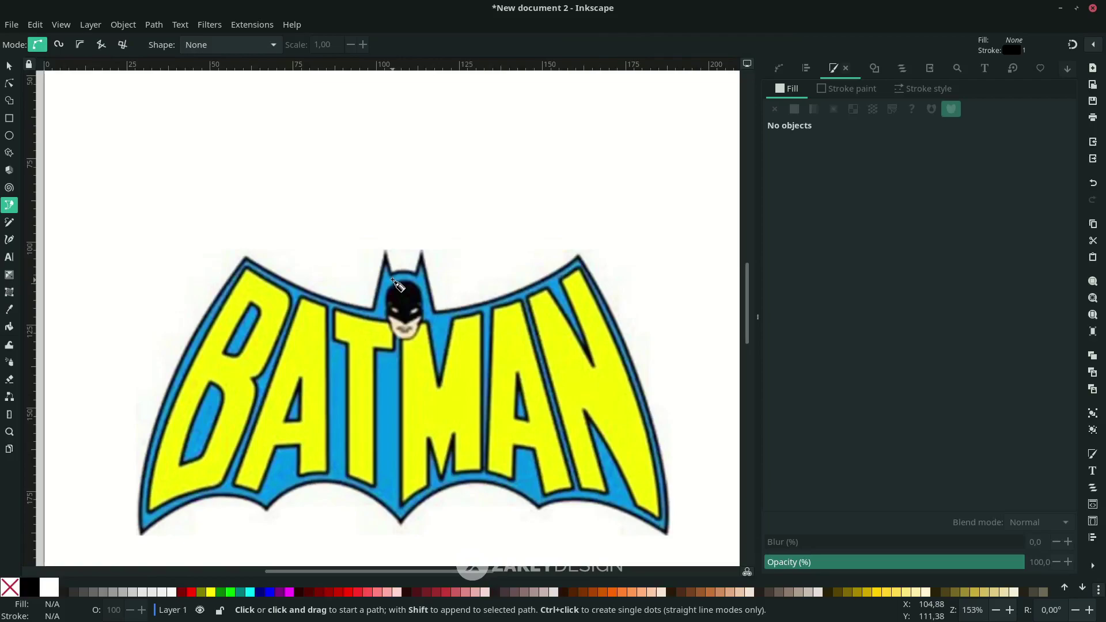
scroll(426, 421, "down", 2)
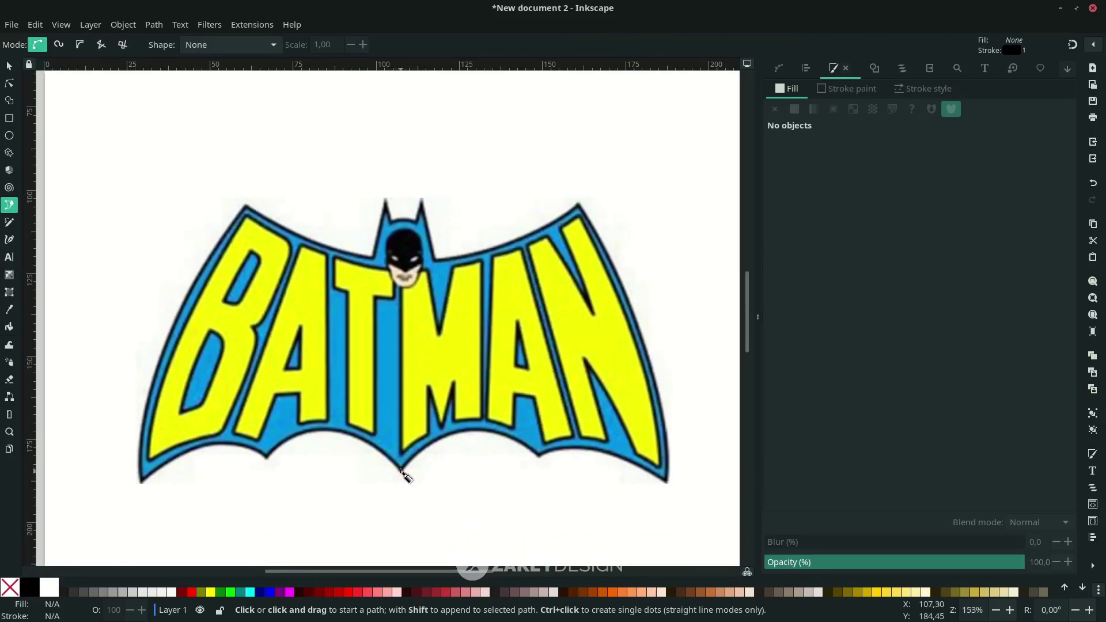
left_click(402, 471)
scroll(402, 470, "down", 1)
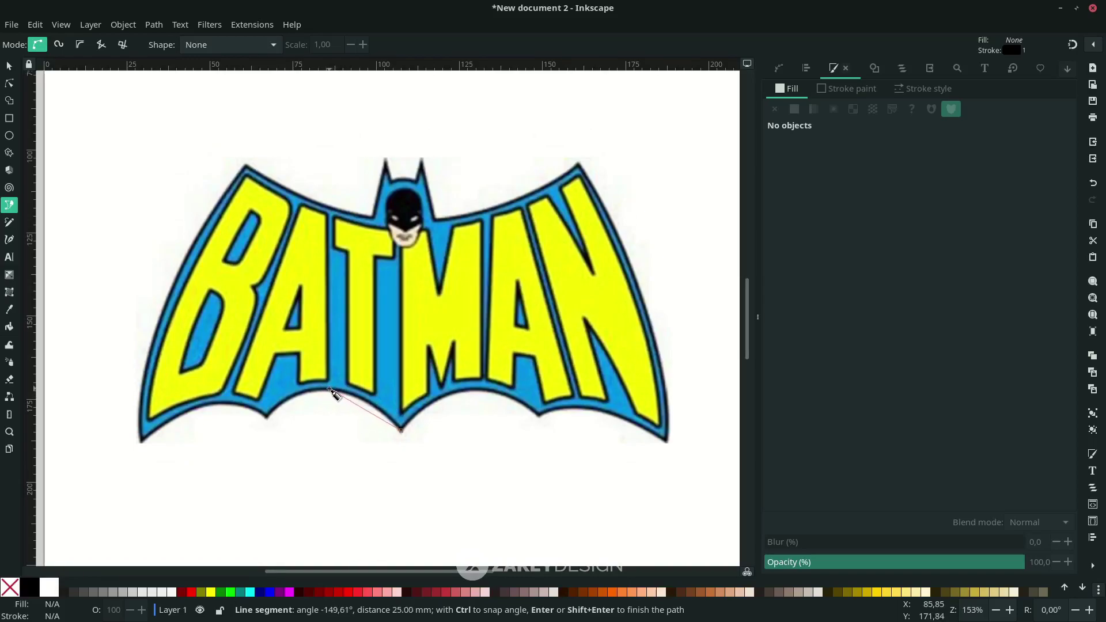
left_click_drag(329, 390, 284, 387)
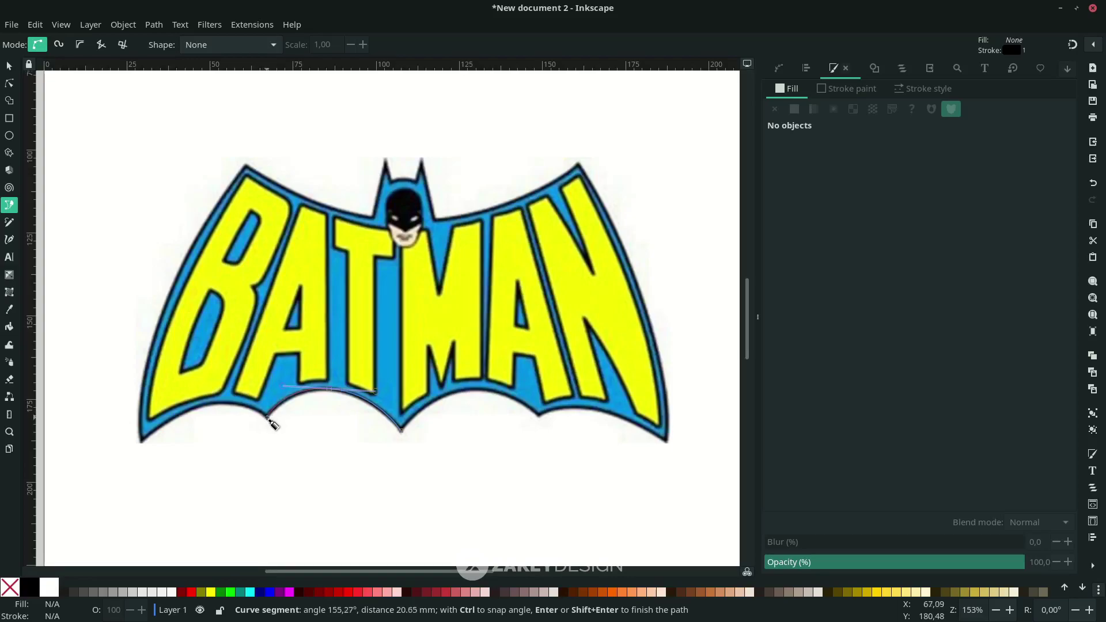
left_click(268, 415)
scroll(262, 413, "left", 2)
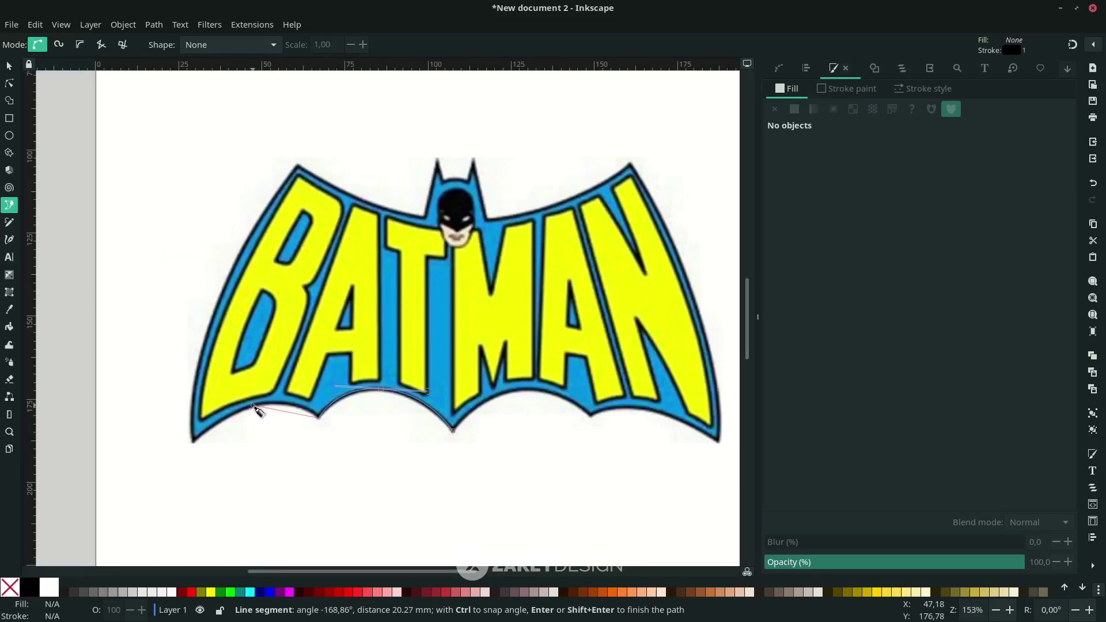
left_click_drag(257, 406, 223, 418)
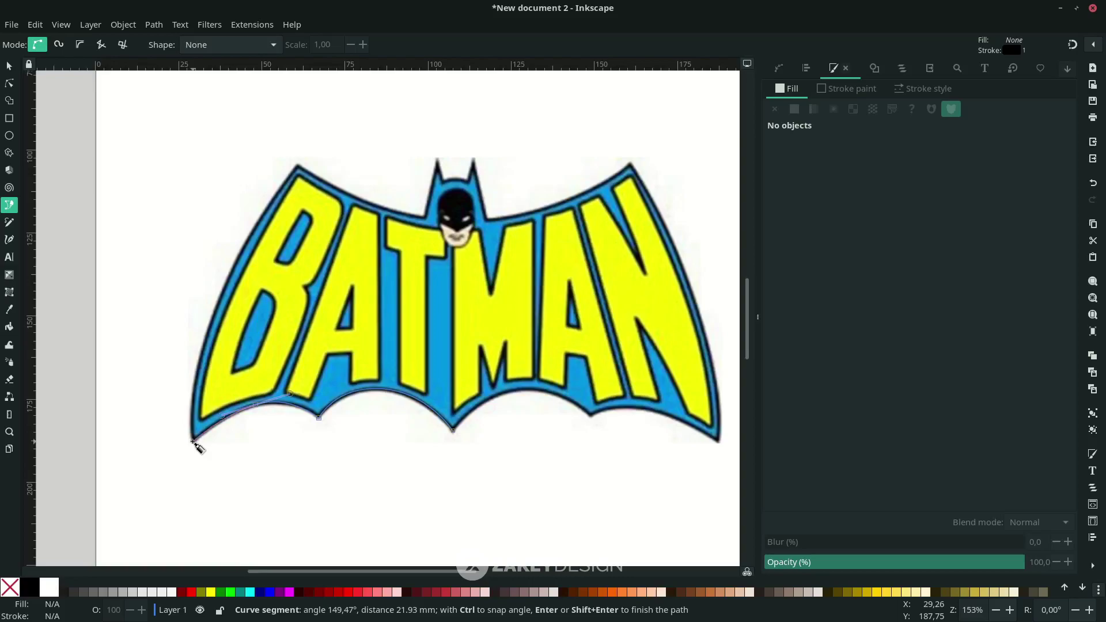
left_click(192, 442)
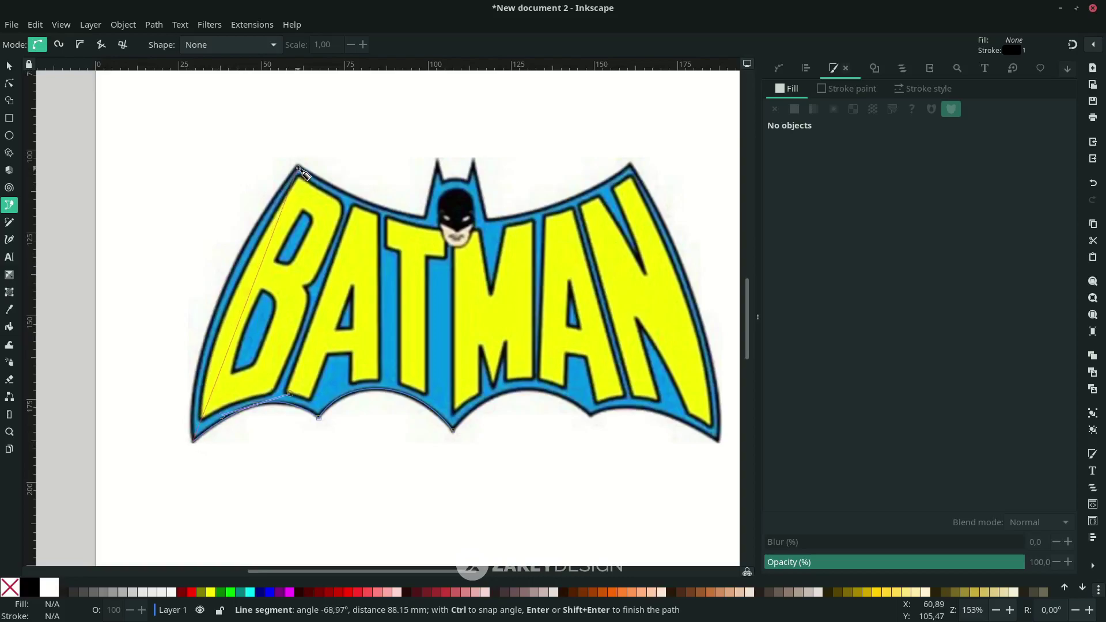
- Continue the path along the curved outer left wing and the upper wing edge, up to the tip of the left ear
mouse_move(298, 167)
left_mouse_down()
mouse_move(397, 130)
mouse_move(408, 52)
mouse_move(338, 130)
mouse_move(310, 140)
mouse_move(290, 115)
mouse_move(292, 125)
mouse_move(323, 116)
mouse_move(320, 144)
mouse_move(307, 144)
mouse_move(318, 175)
left_mouse_up()
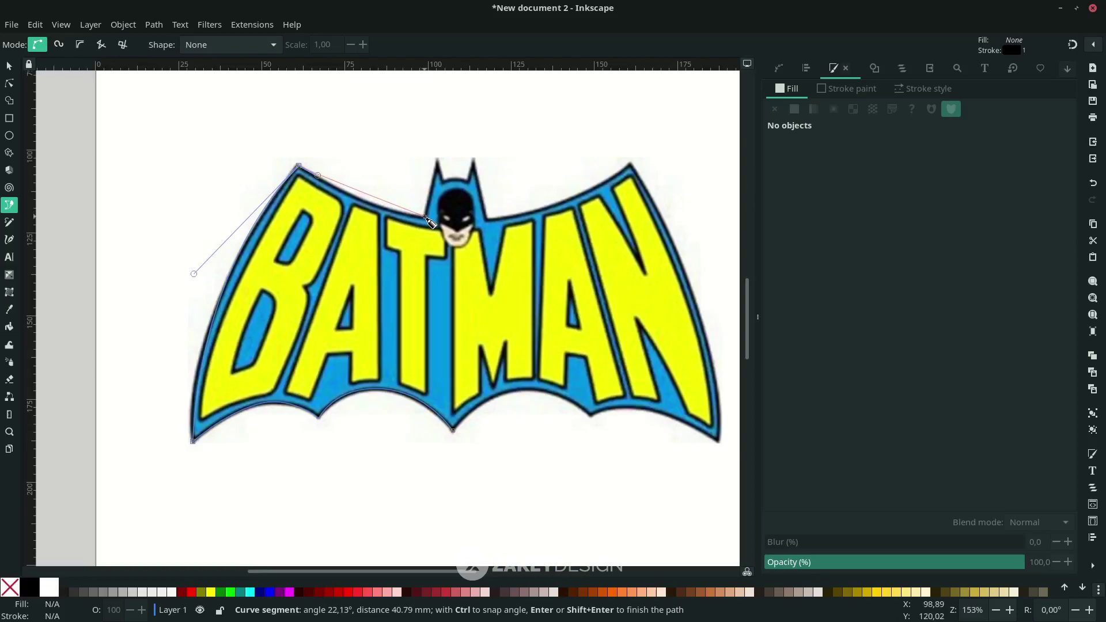
left_click_drag(425, 217, 435, 172)
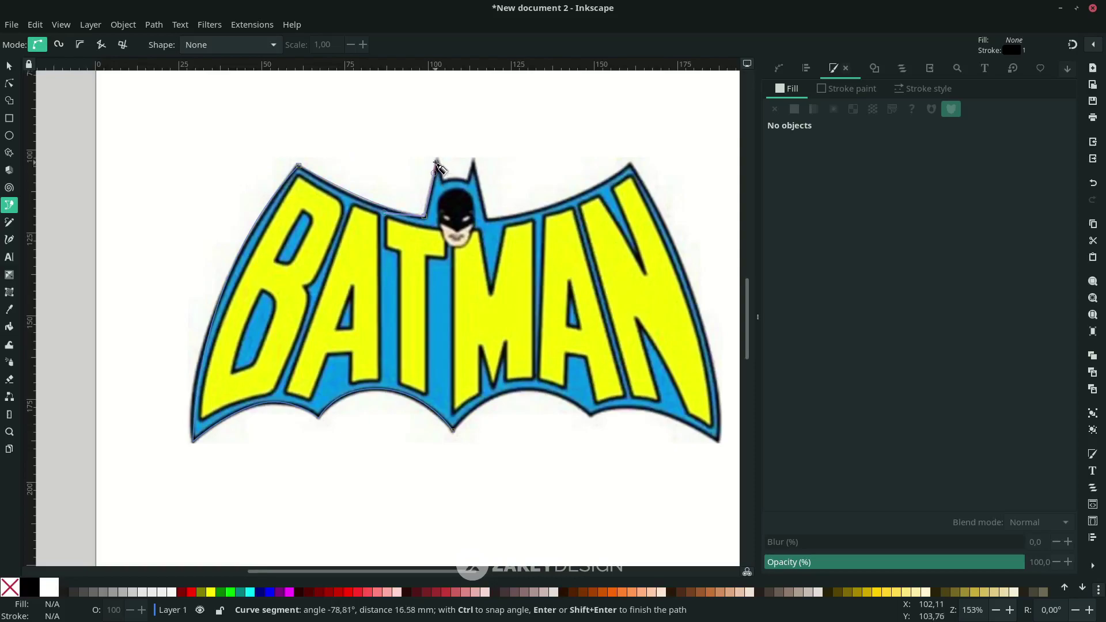
scroll(436, 161, "up", 3)
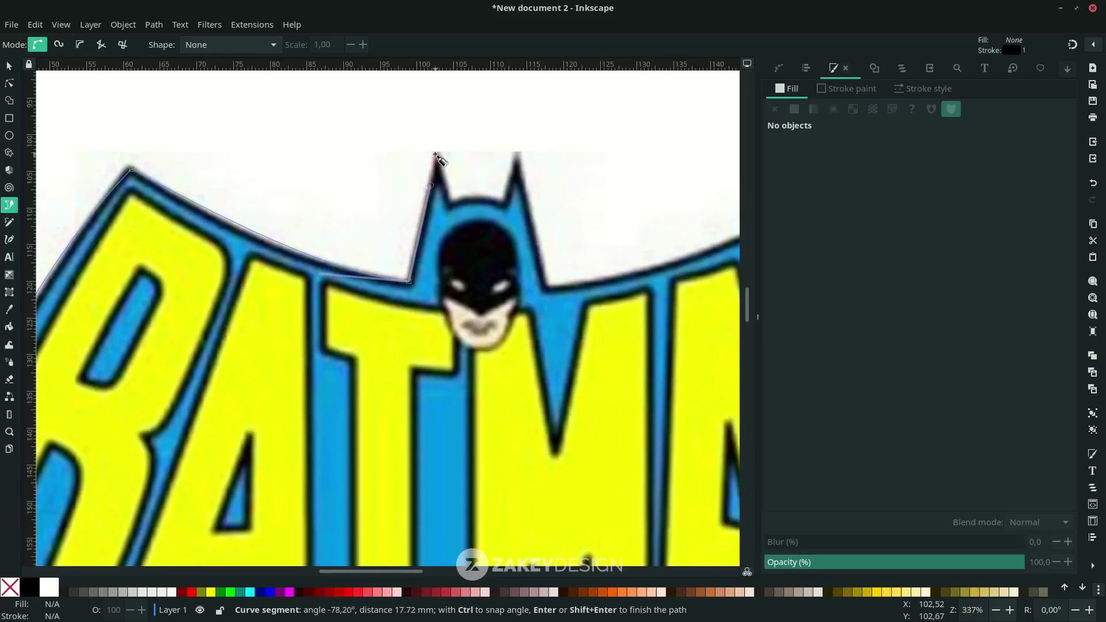
left_click(436, 155)
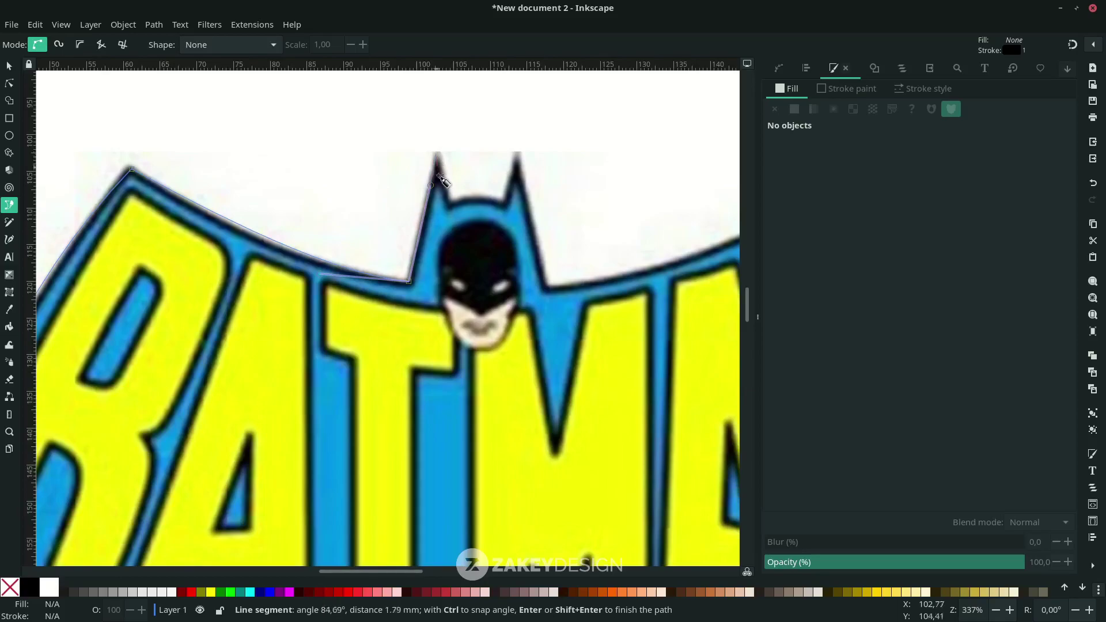
- Trace the inner ear edge and head curve to the centre, and close the path with a vertical line to its bottom starting point
left_click(455, 213)
scroll(467, 174, "down", 2)
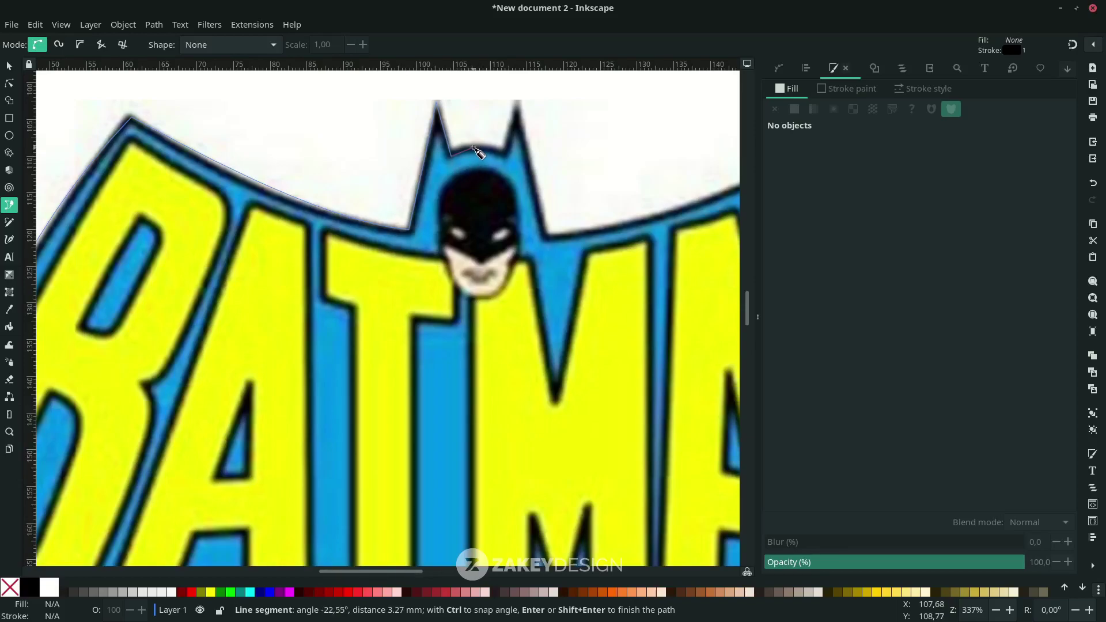
mouse_move(474, 148)
left_mouse_down()
mouse_move(499, 146)
mouse_move(488, 146)
left_mouse_up()
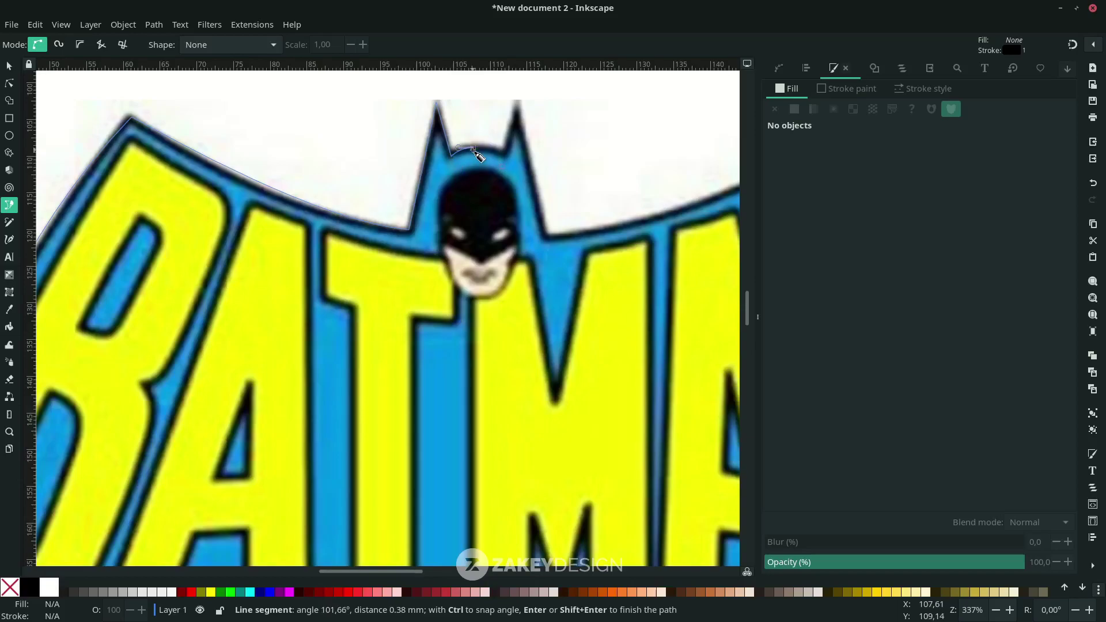
scroll(477, 215, "down", 8)
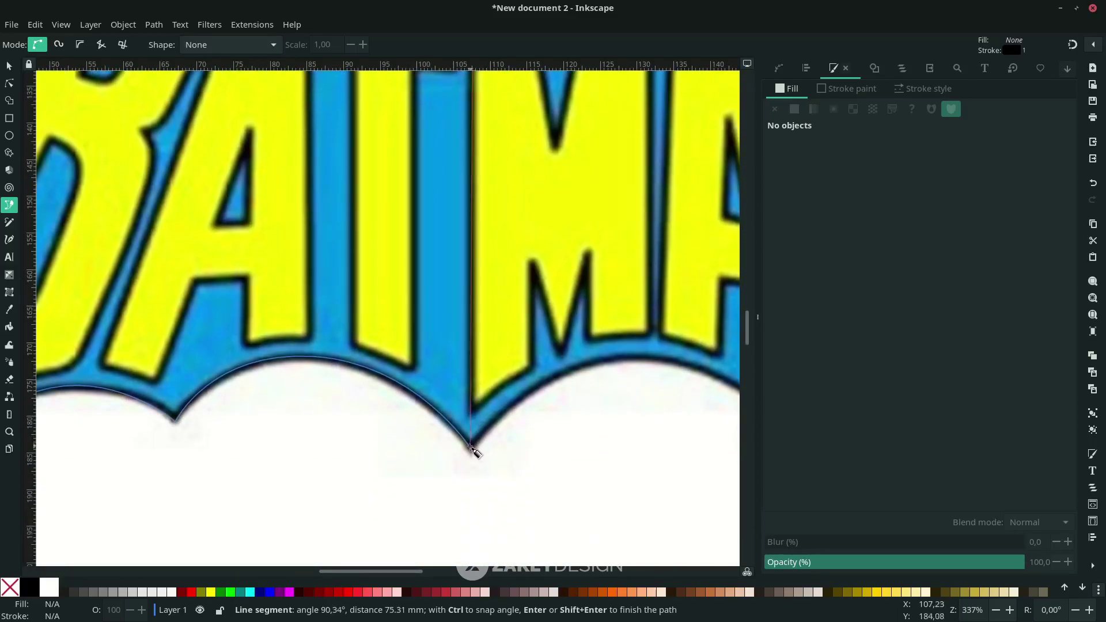
left_click(472, 450)
key("s")
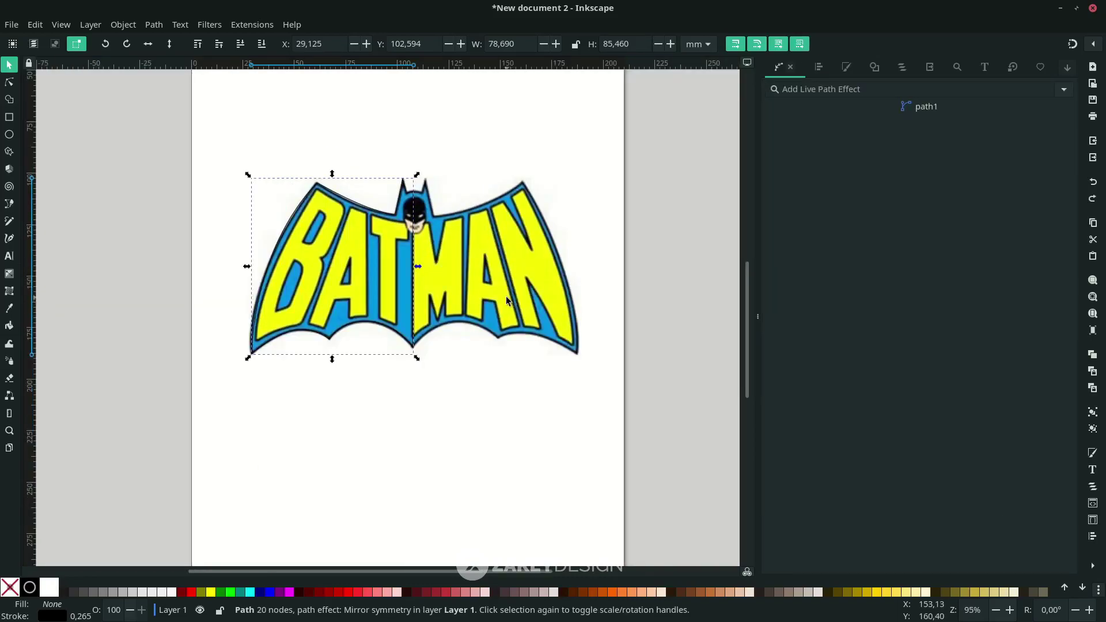
- Move the Batman reference image straight up, clear of the traced half outline, and deselect it
left_click(508, 299)
mouse_move(490, 308)
left_mouse_down()
mouse_move(429, 138)
mouse_move(426, 216)
mouse_move(493, 260)
left_mouse_up()
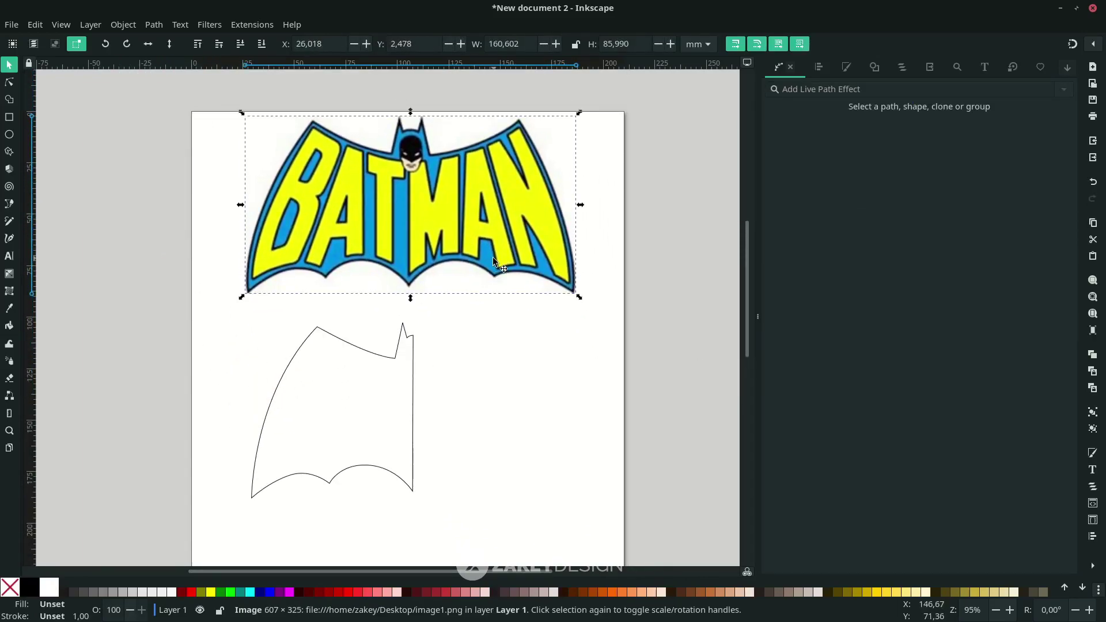
left_click(671, 320)
scroll(629, 154, "down", 2)
scroll(613, 151, "up", 3)
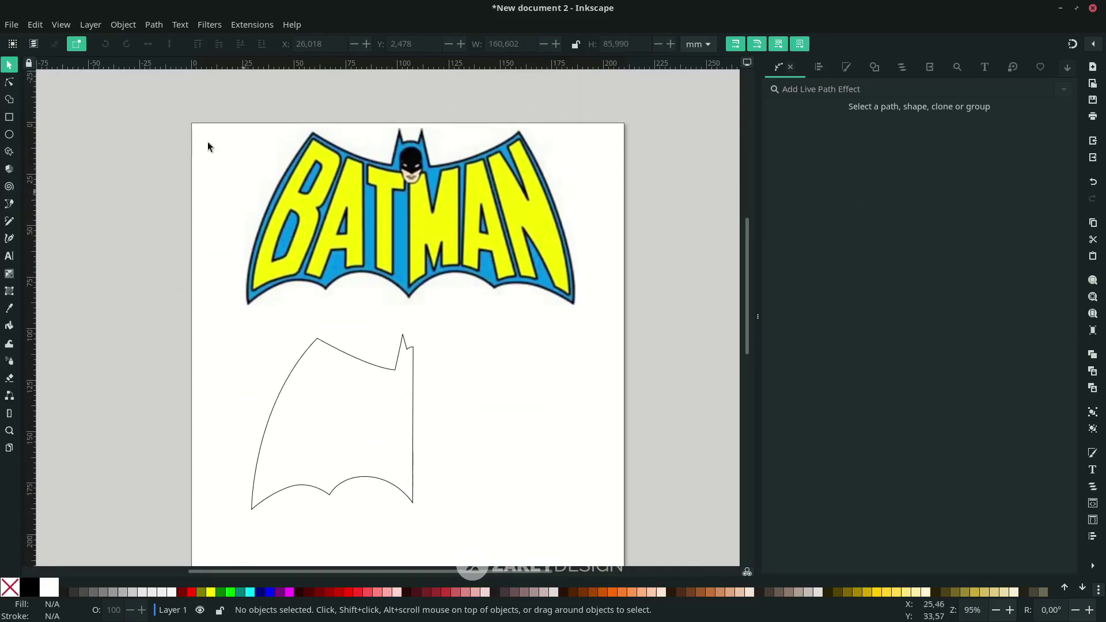
- Hide the page border in the document properties and set the desk colour around the page to white
left_click(12, 25)
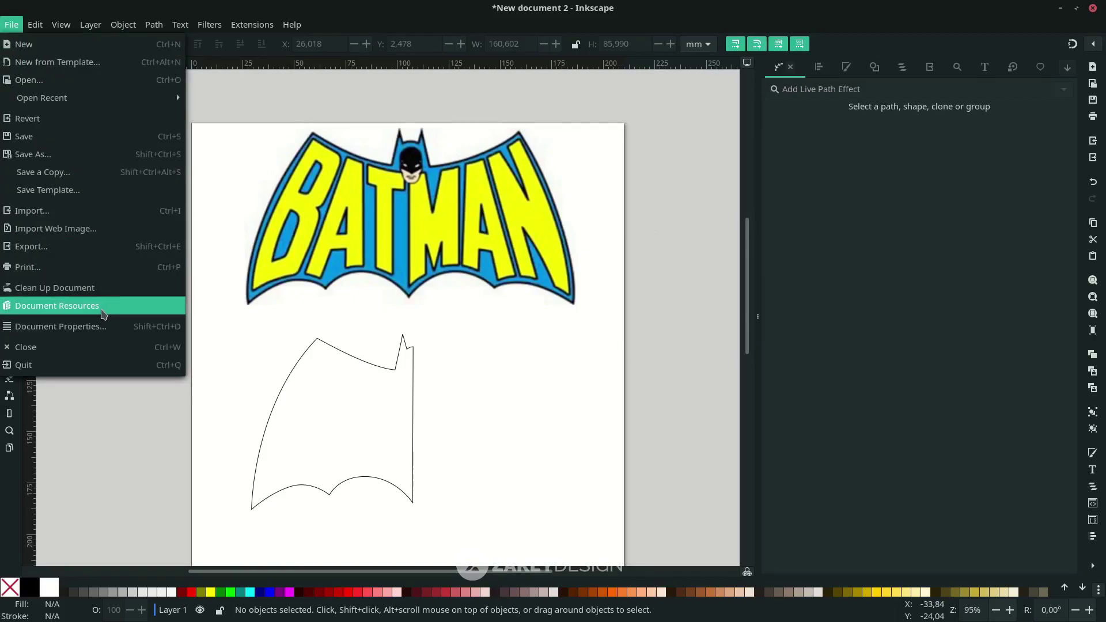
left_click(99, 328)
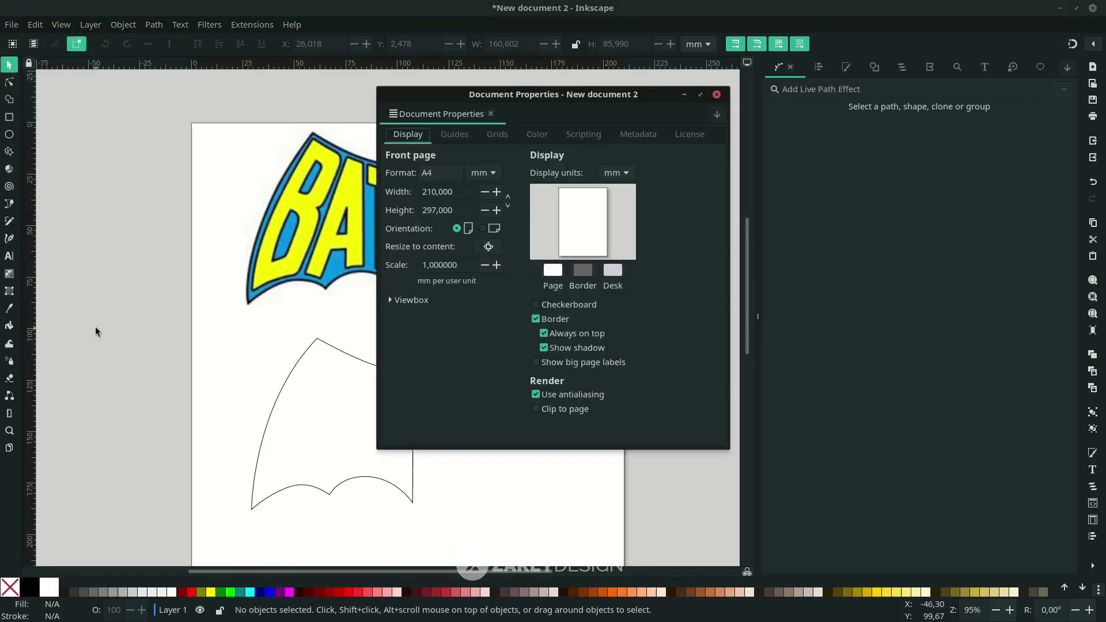
left_click(565, 321)
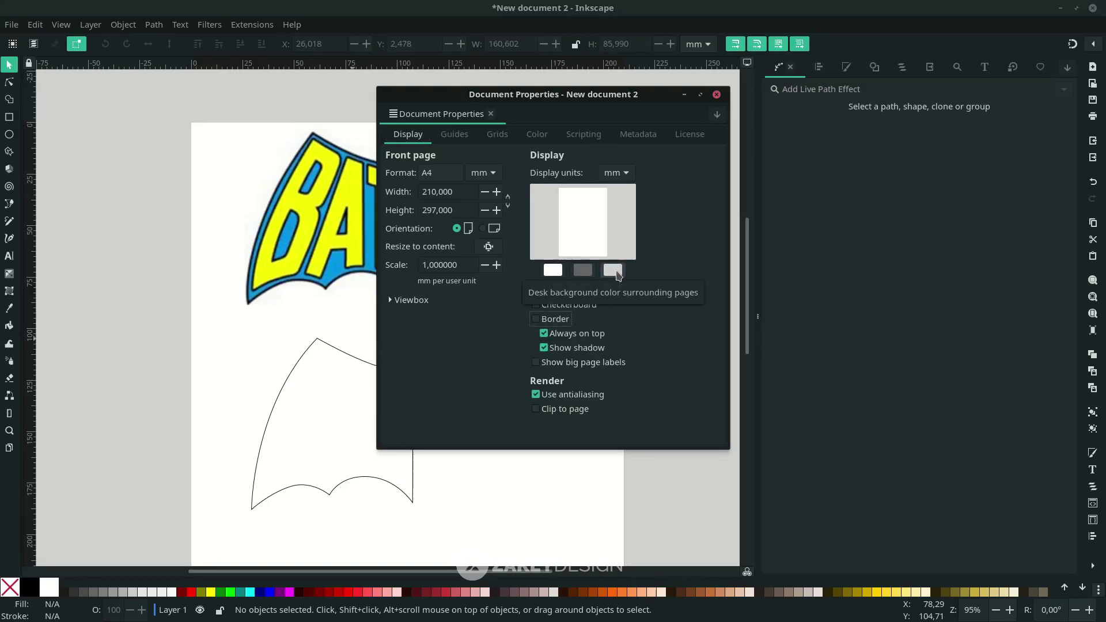
left_click(613, 272)
left_click_drag(554, 273, 599, 314)
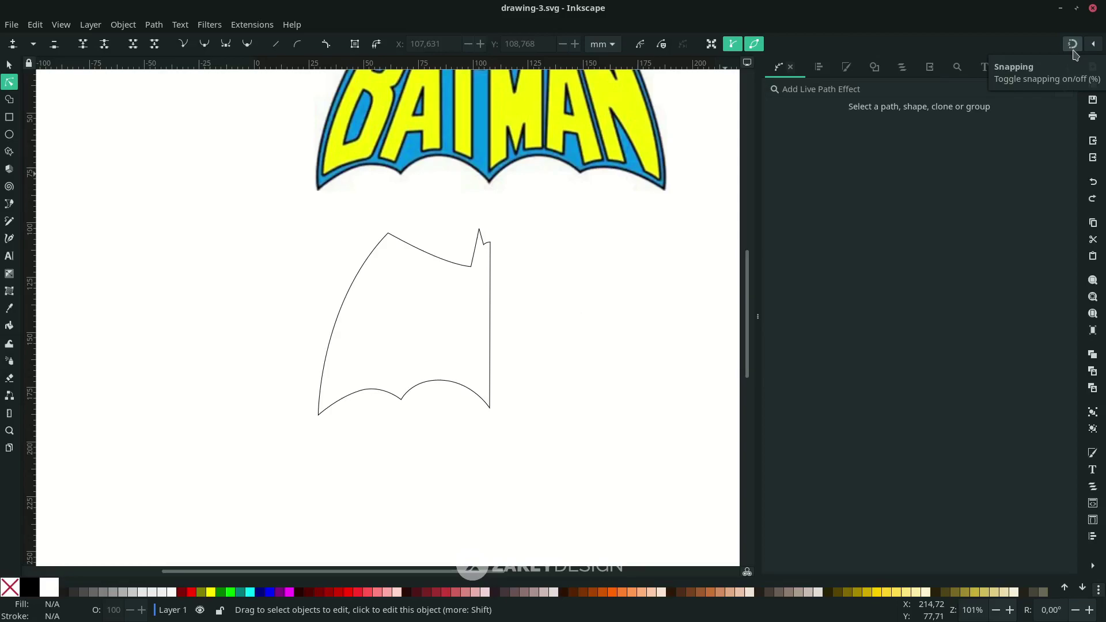
- Turn on snapping, and give the traced half-bat outline a black fill and no stroke
left_click(1072, 47)
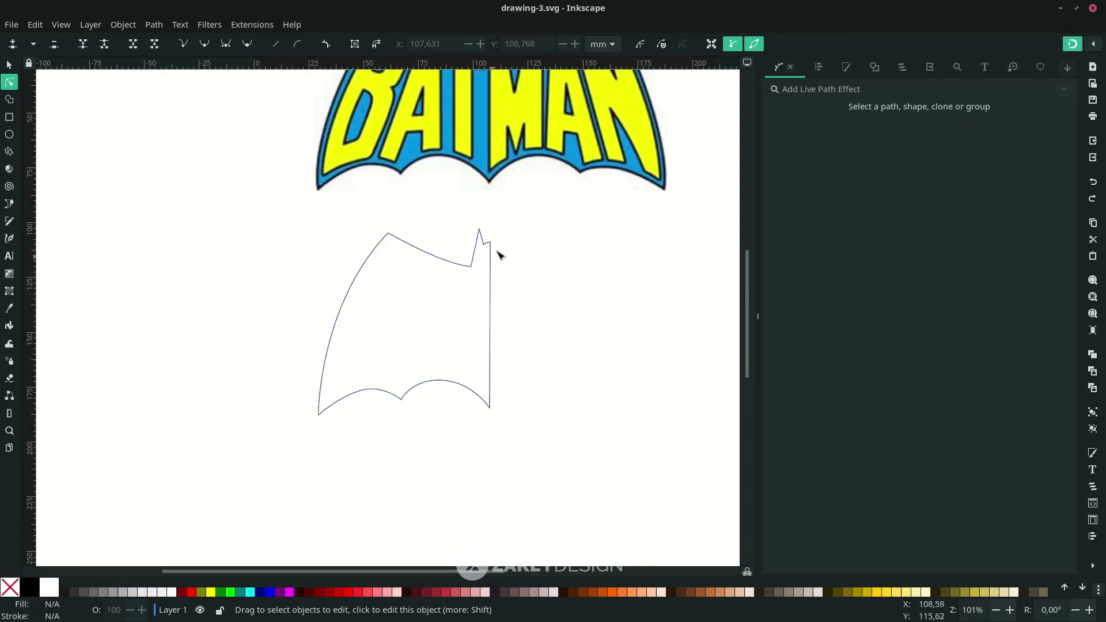
left_click(9, 64)
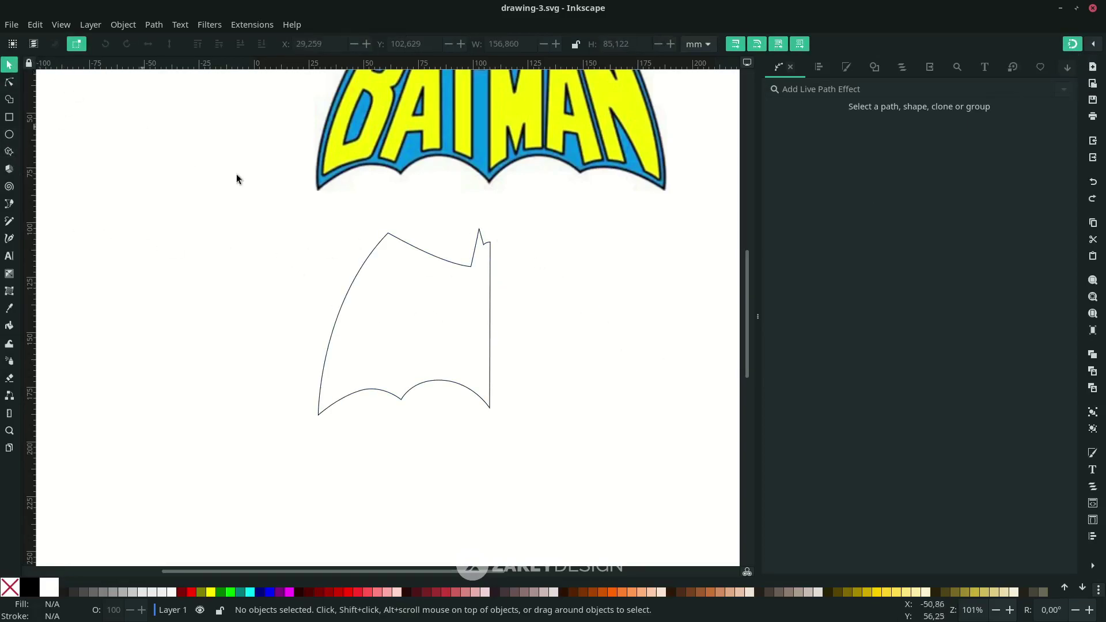
left_click_drag(538, 461, 286, 217)
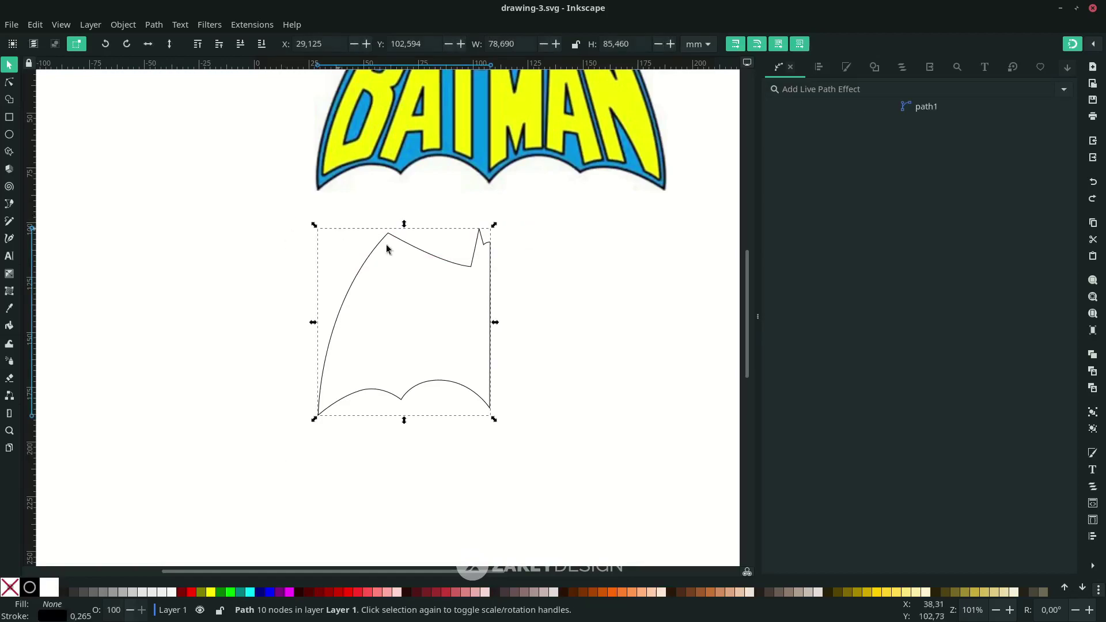
left_click(33, 593)
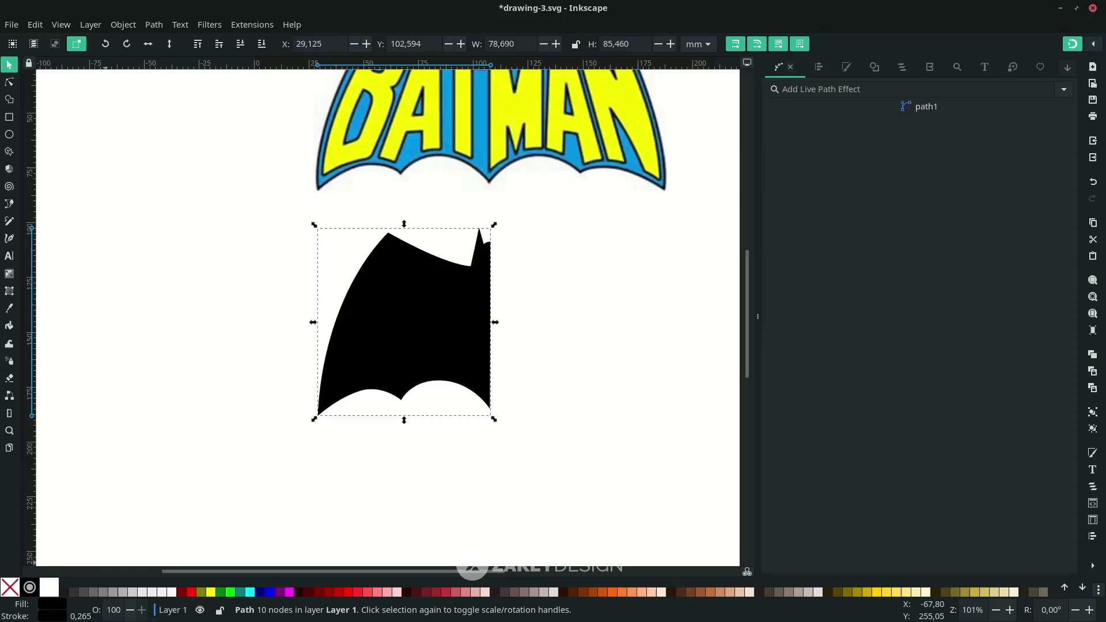
right_click(65, 615)
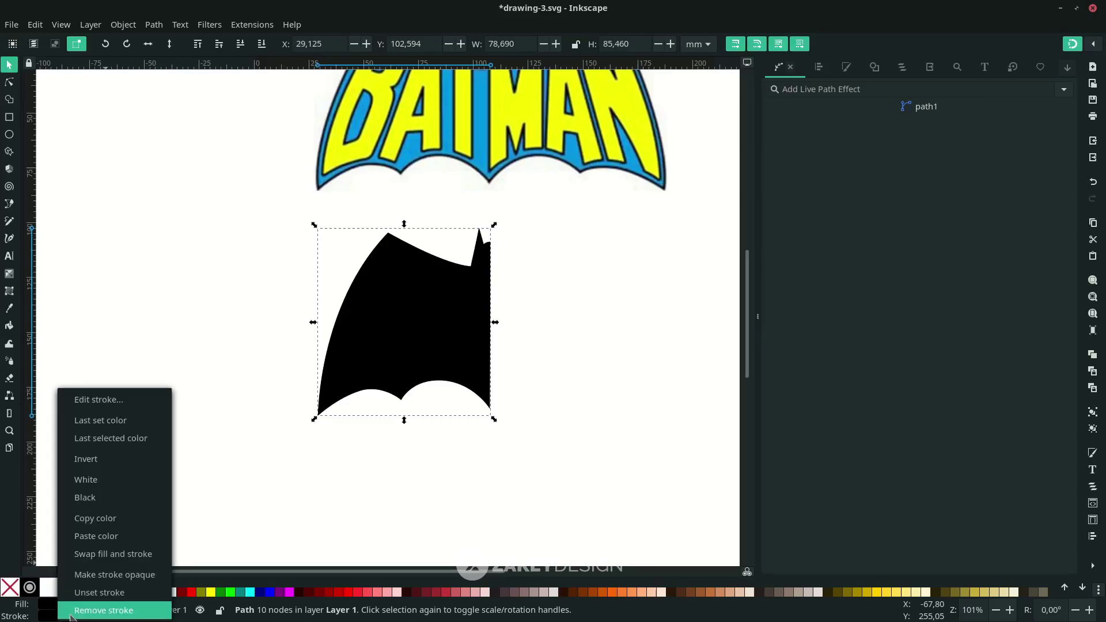
left_click(70, 615)
left_click(466, 461)
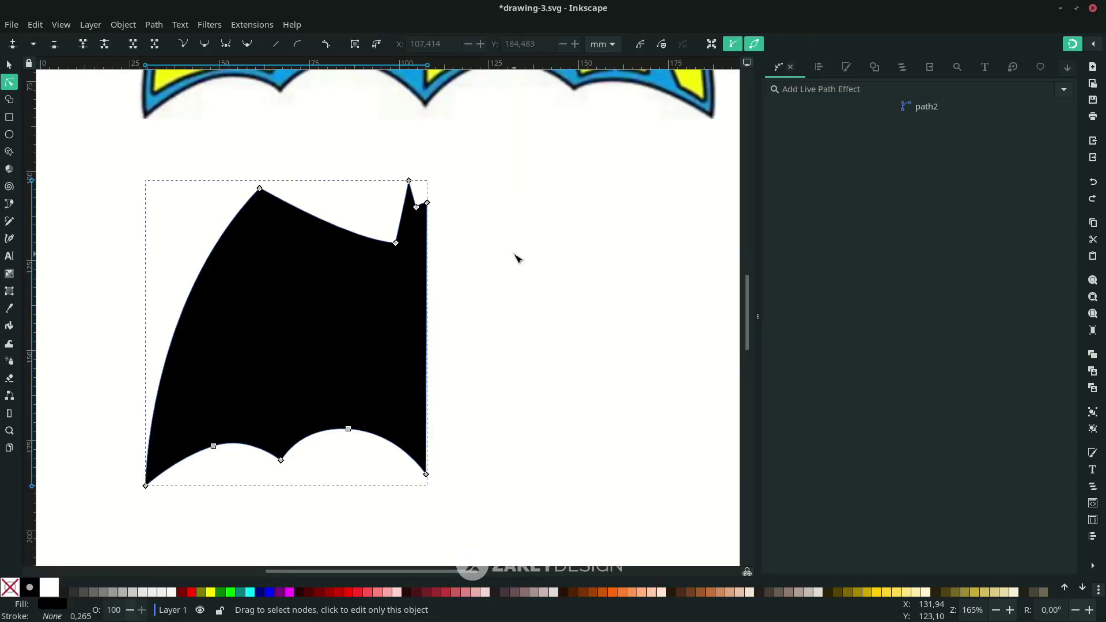
- Apply the Mirror symmetry live path effect to the black half-bat path
scroll(516, 257, "down", 1)
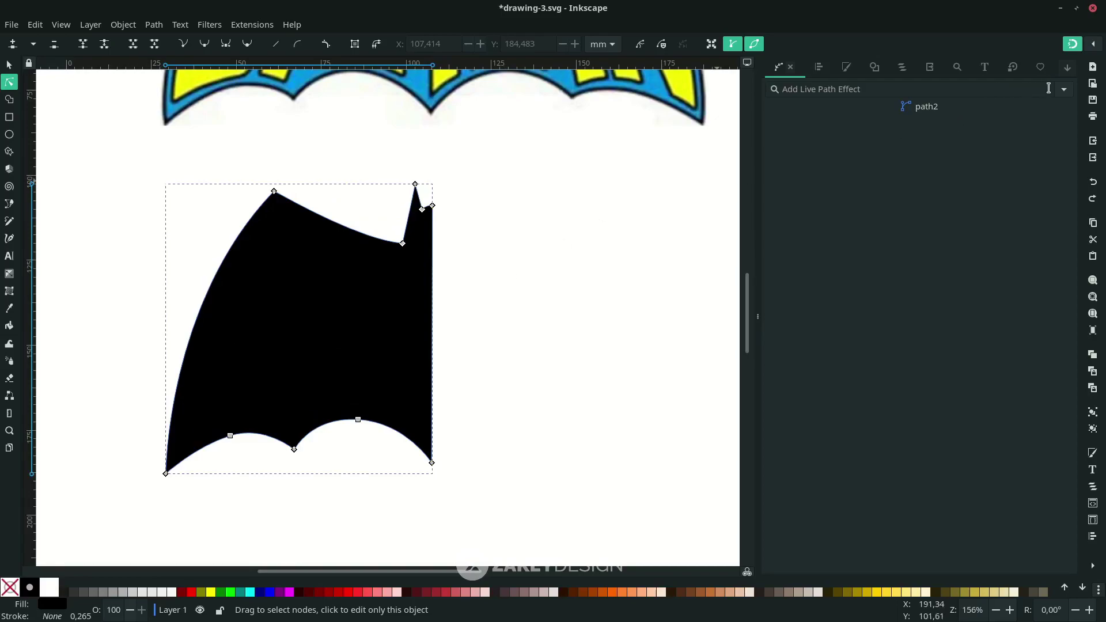
key("s")
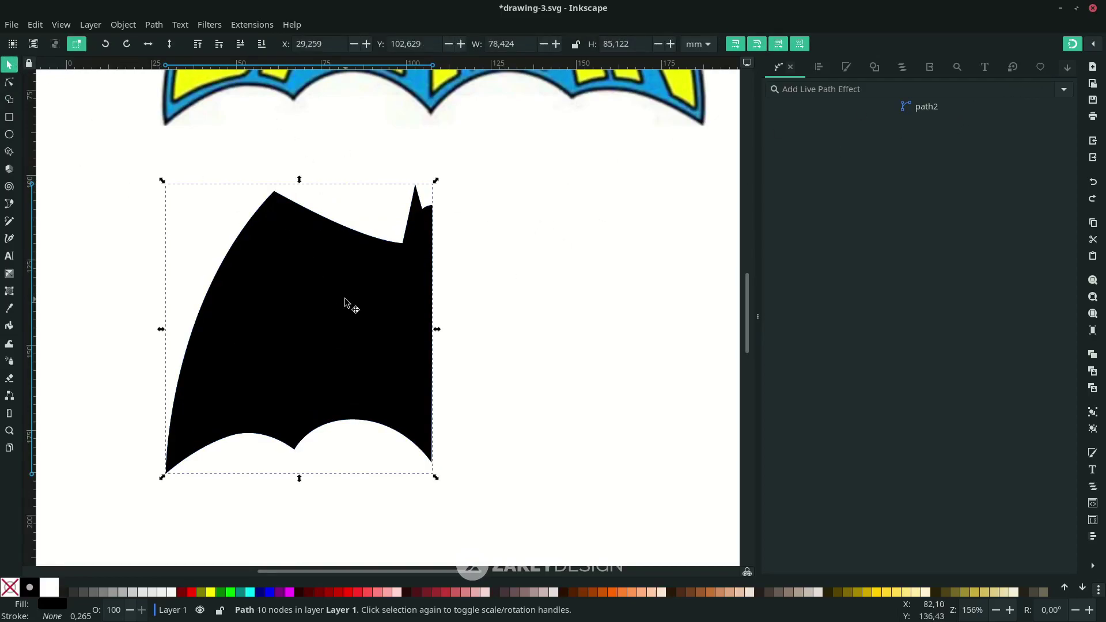
left_click(160, 26)
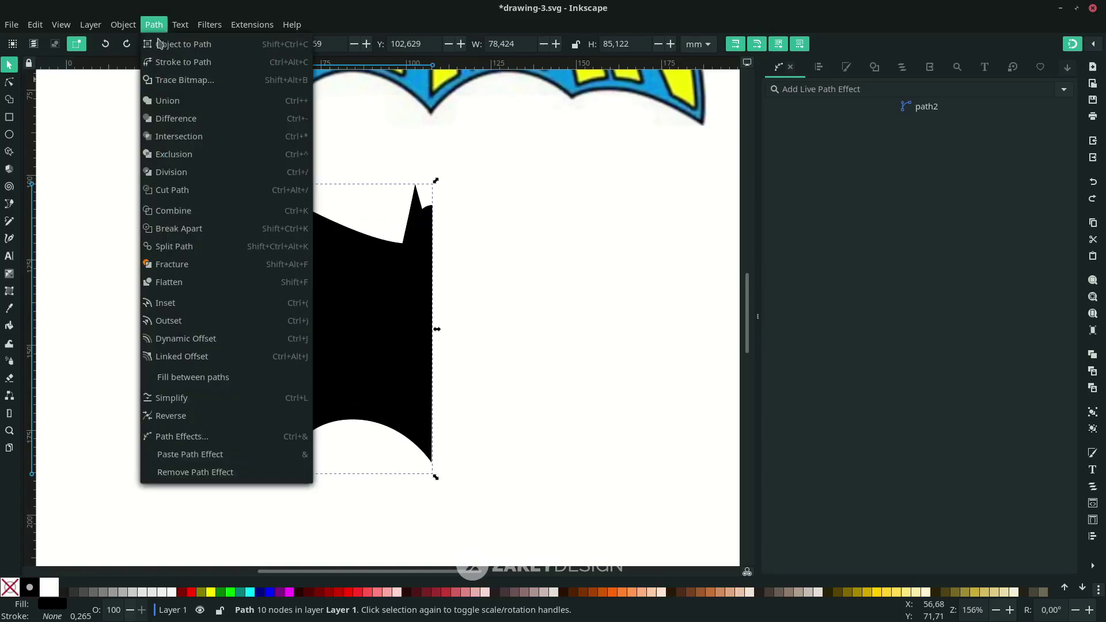
left_click(213, 438)
left_click(1062, 90)
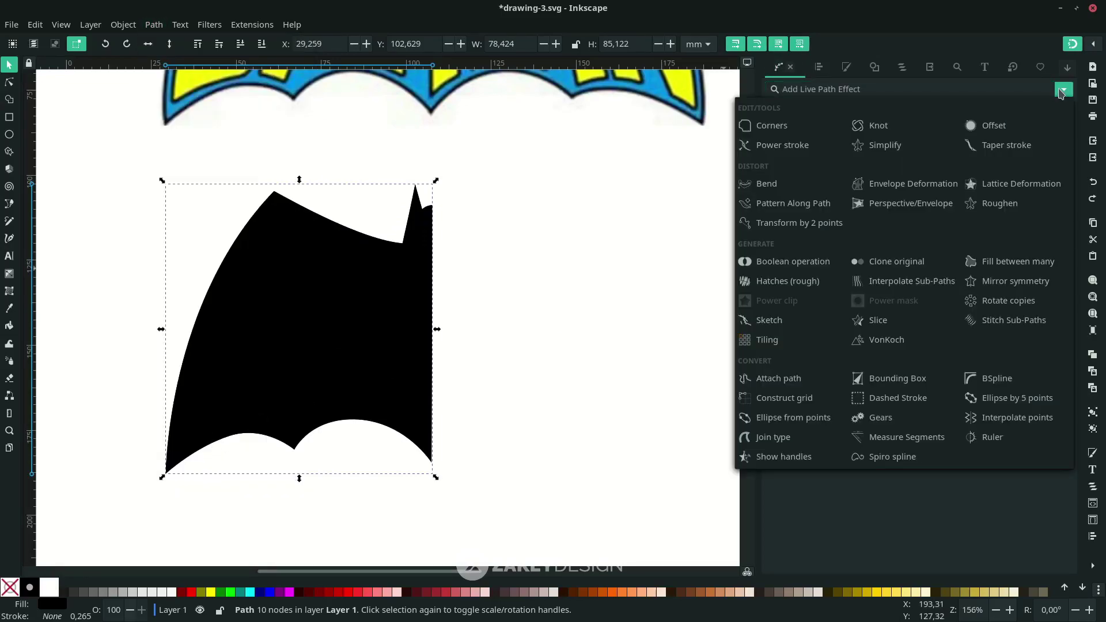
left_click(1014, 281)
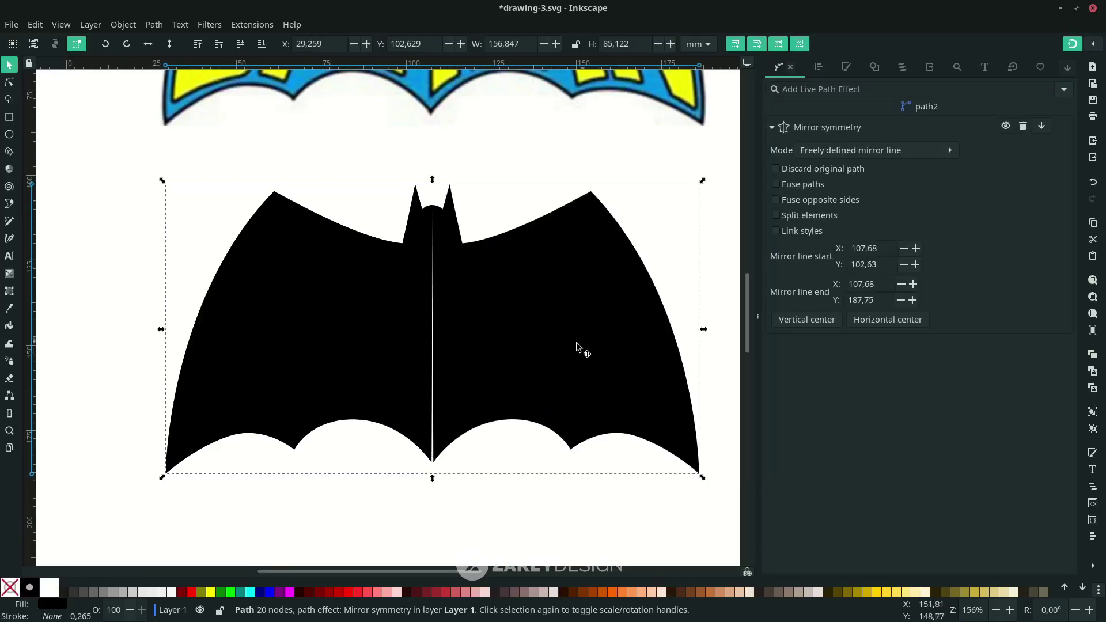
- Move the half-bat's bottom centre node onto the mirror line to close the gap between the two halves
scroll(488, 346, "down", 3)
scroll(436, 389, "up", 3)
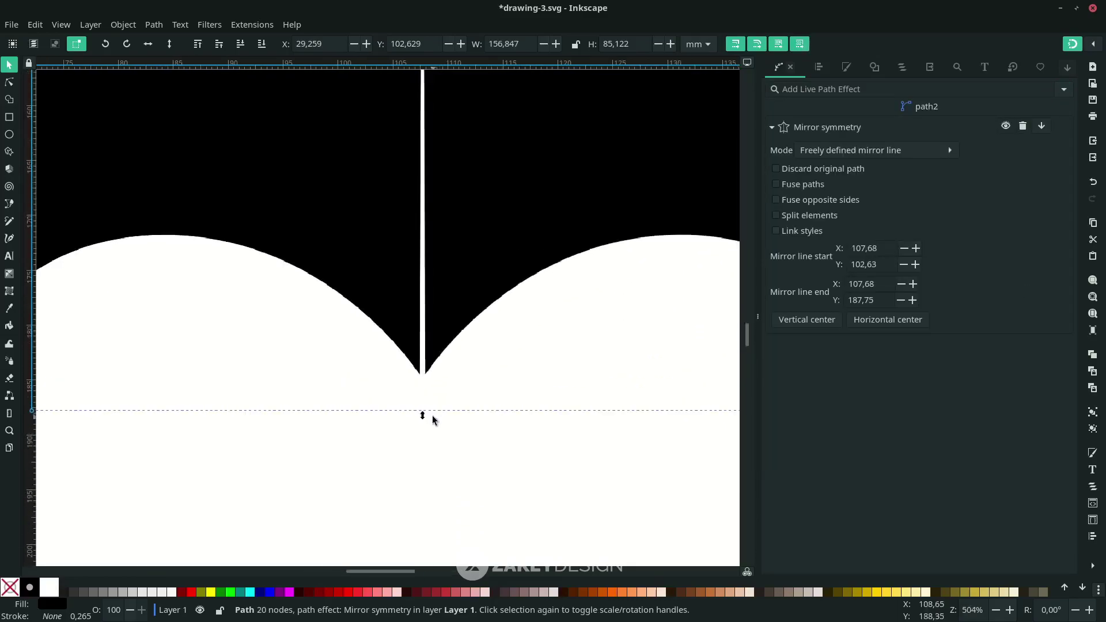
scroll(435, 404, "up", 3)
scroll(430, 404, "down", 2)
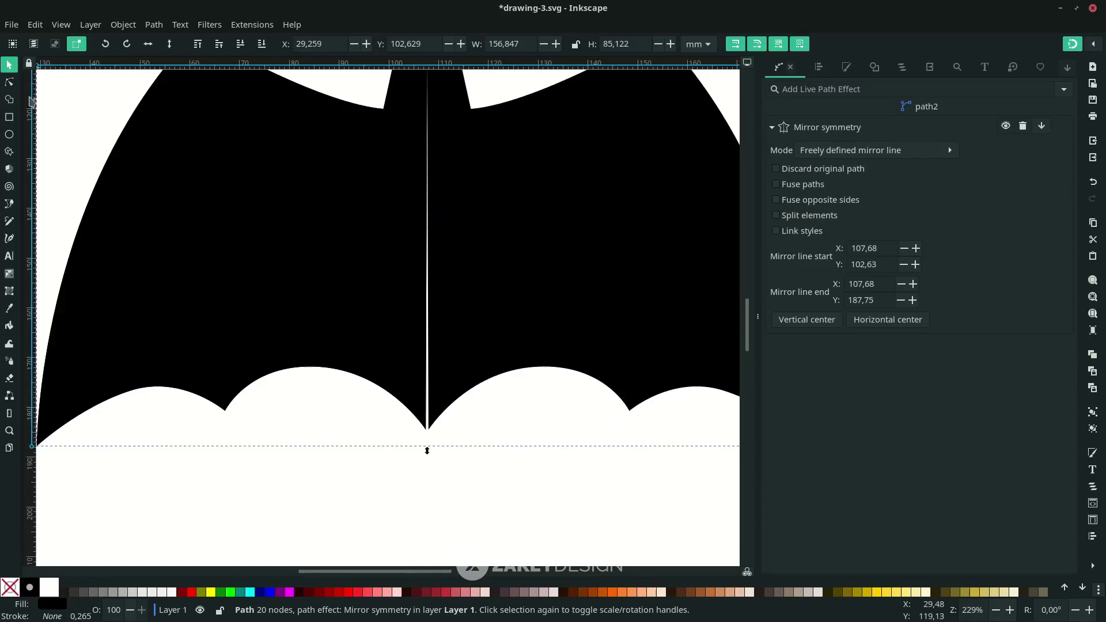
left_click(10, 82)
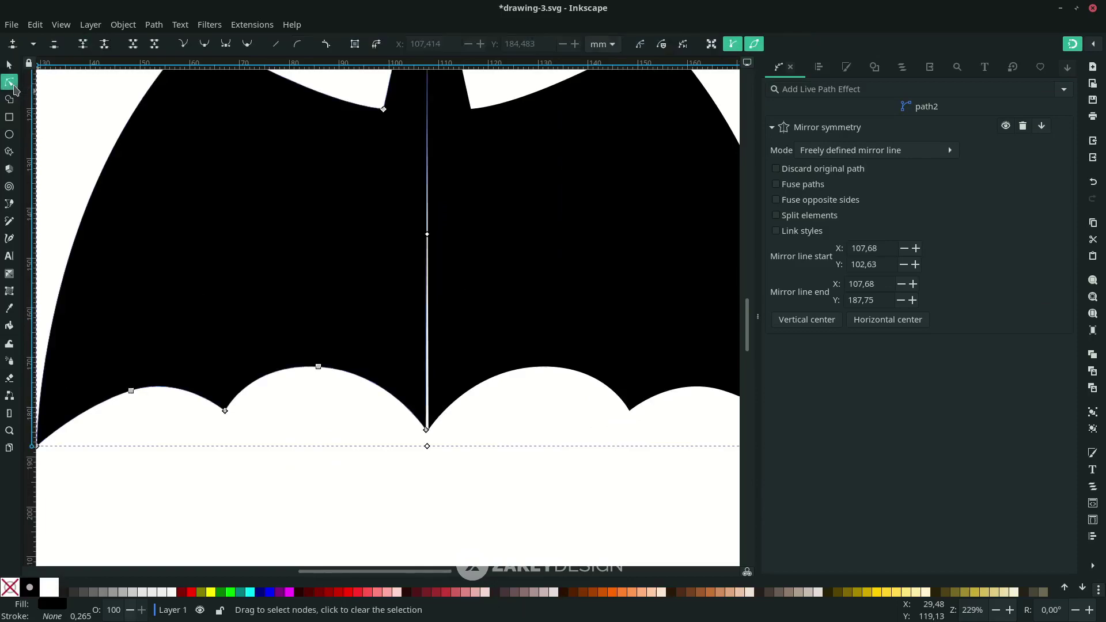
scroll(426, 430, "up", 8)
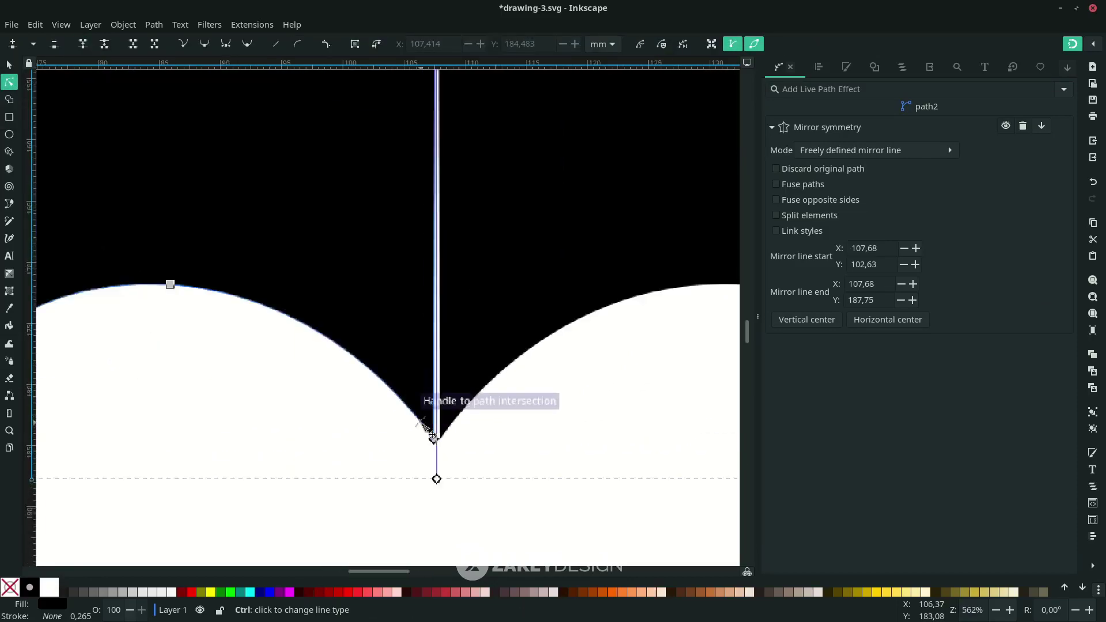
left_click_drag(421, 430, 440, 428)
- Examine the seam between the mirrored halves, from the lower tip up to the head, for any remaining gap
scroll(417, 417, "down", 6)
key("s")
left_click(480, 365)
key("n")
left_click(409, 358)
scroll(405, 357, "up", 8)
scroll(405, 357, "up", 8)
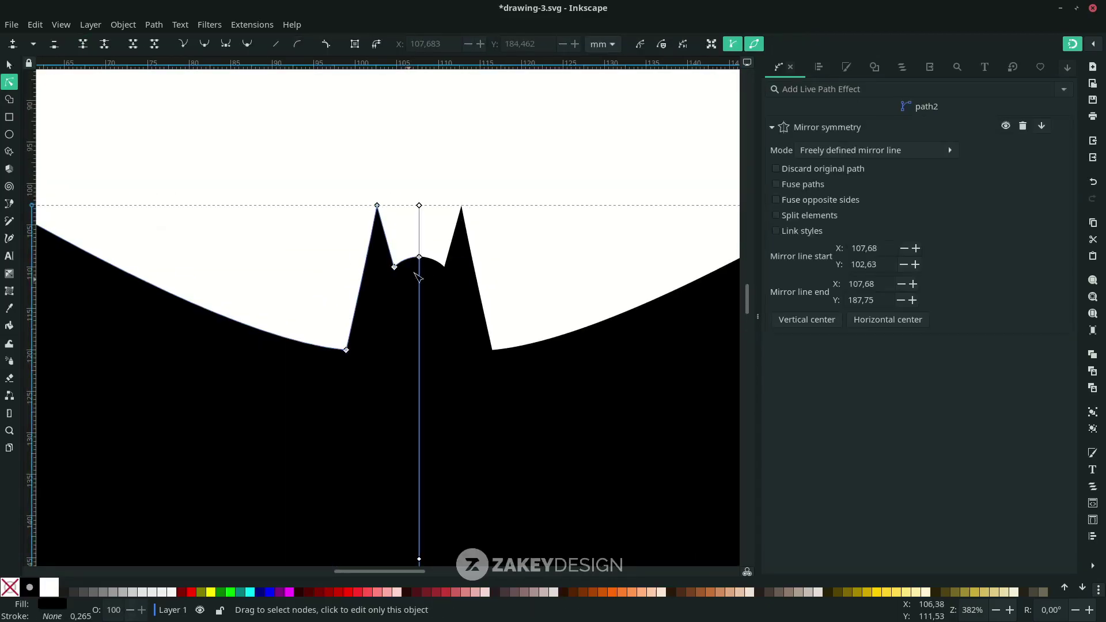
scroll(427, 289, "up", 5)
left_click(372, 98)
left_click(389, 147)
scroll(389, 148, "down", 7)
scroll(402, 386, "down", 1)
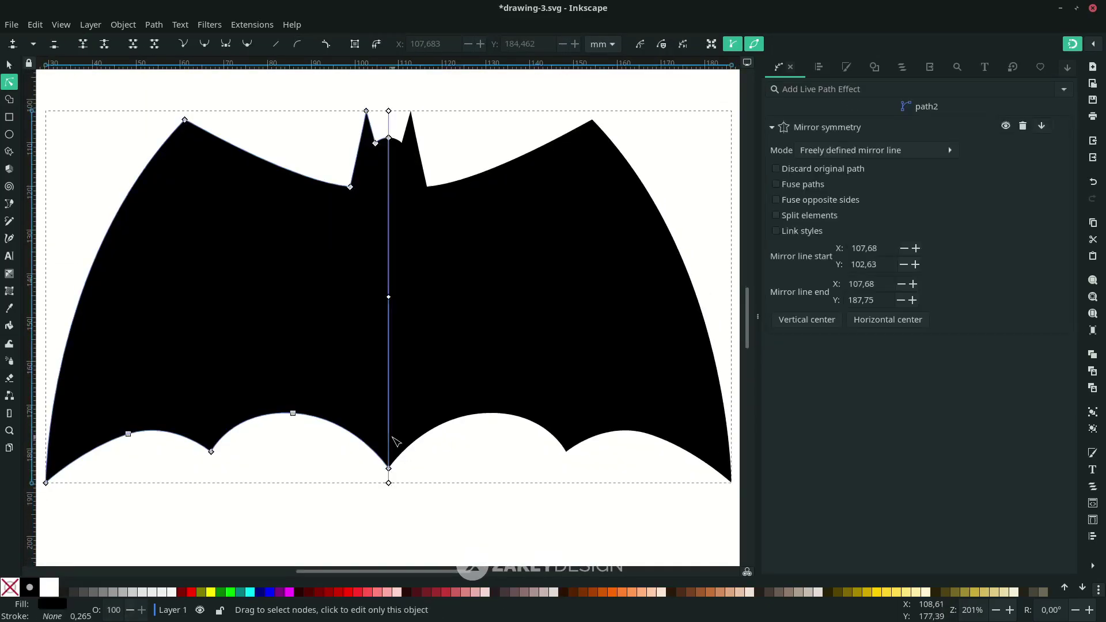
scroll(388, 473, "up", 8)
scroll(409, 461, "down", 5)
scroll(397, 478, "down", 9)
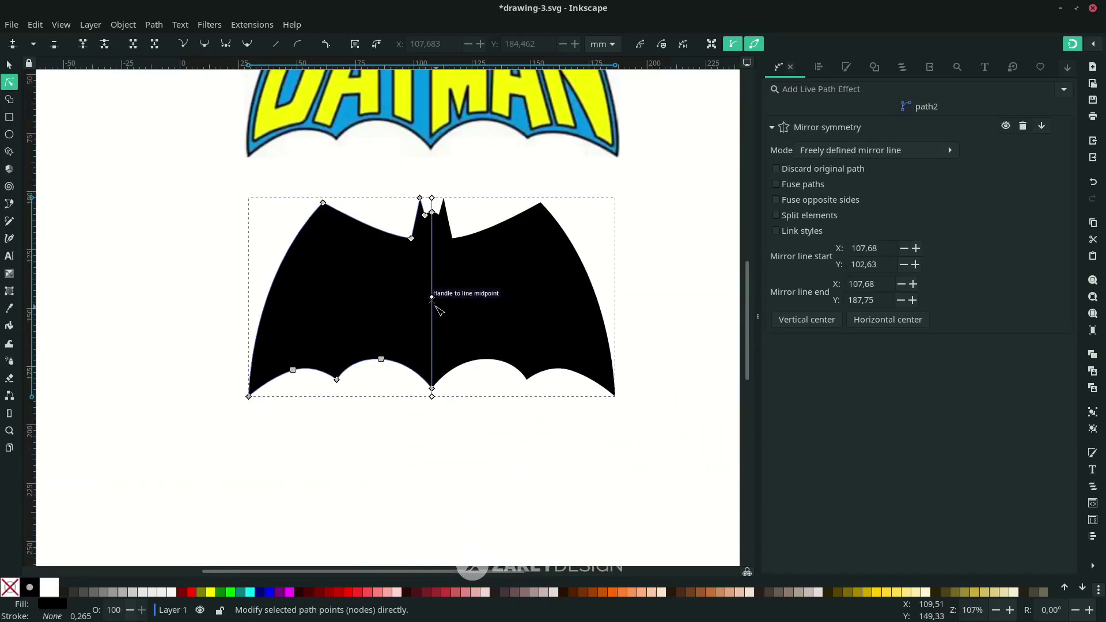
scroll(432, 299, "up", 3)
scroll(403, 276, "down", 3)
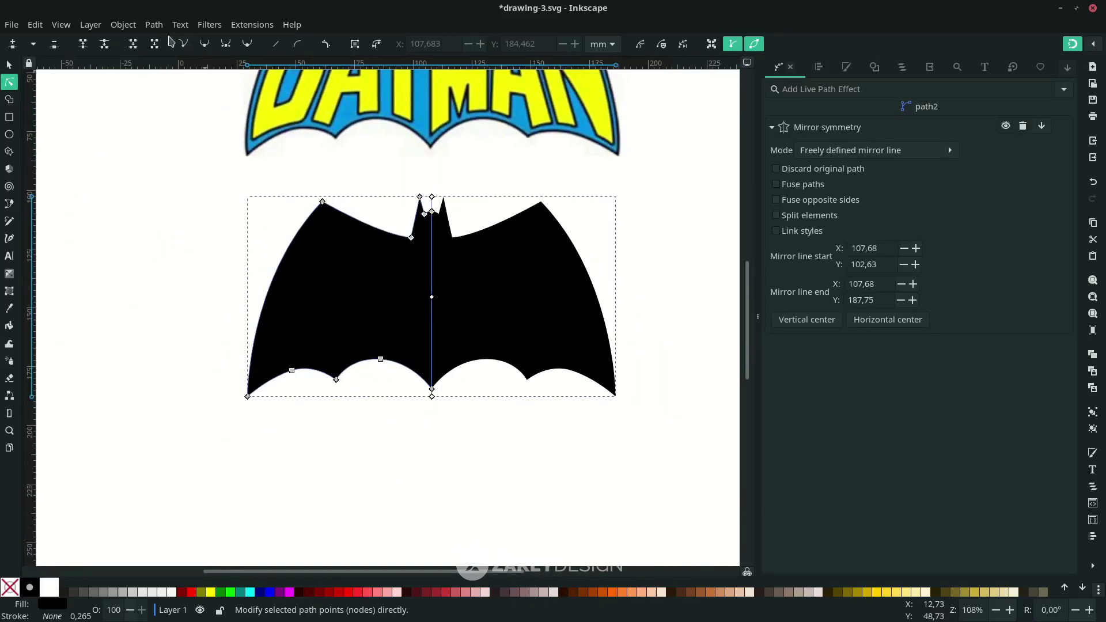
- Convert the mirrored bat to a plain path and enlarge it proportionally about its centre to about 183 mm wide
left_click(154, 25)
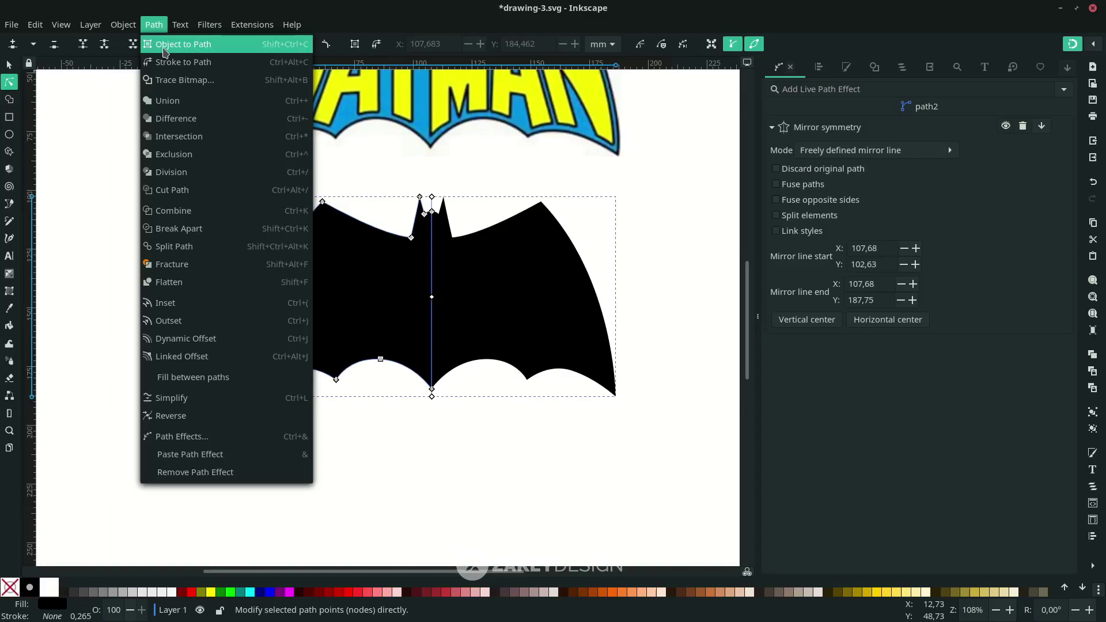
left_click(156, 44)
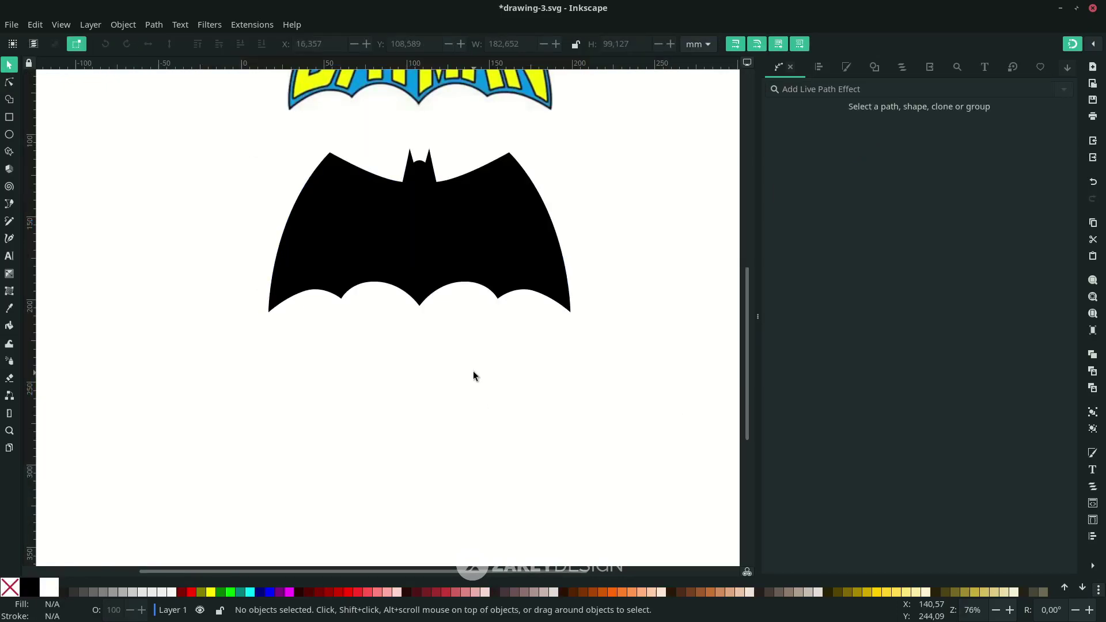
- Add the text BATMAN across the lower edge of the black bat shape
scroll(473, 376, "up", 2)
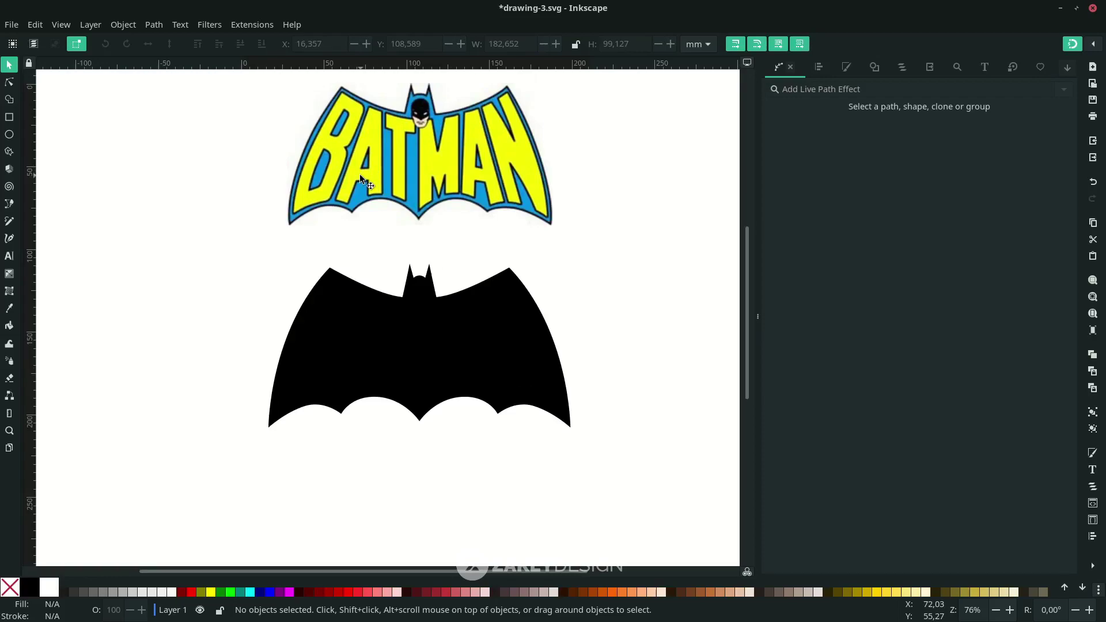
scroll(365, 191, "down", 6)
scroll(348, 384, "up", 4)
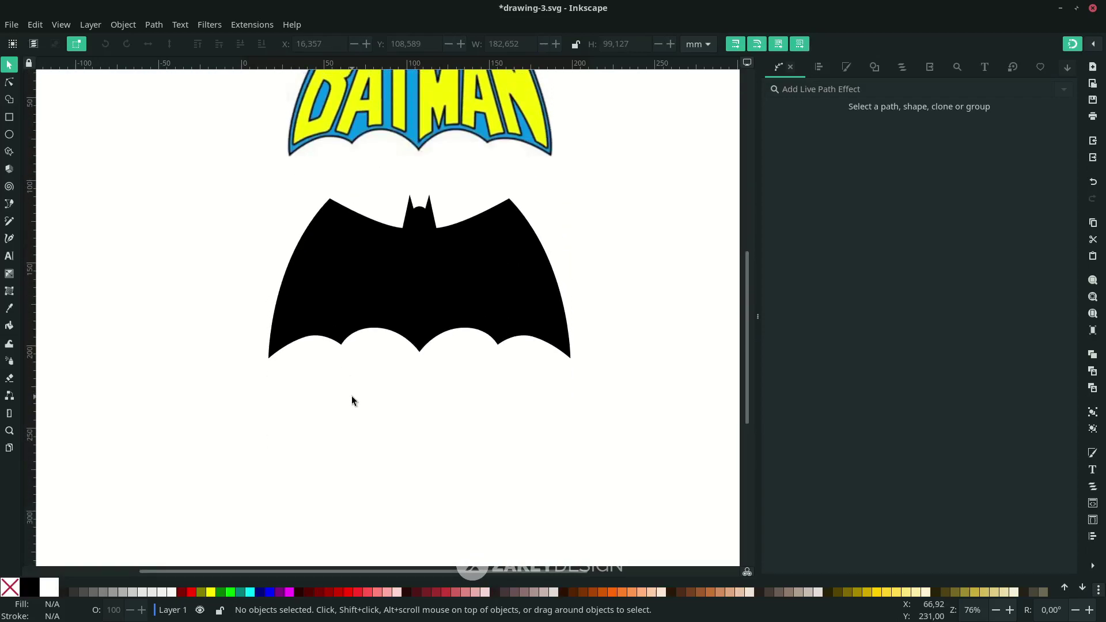
key("t")
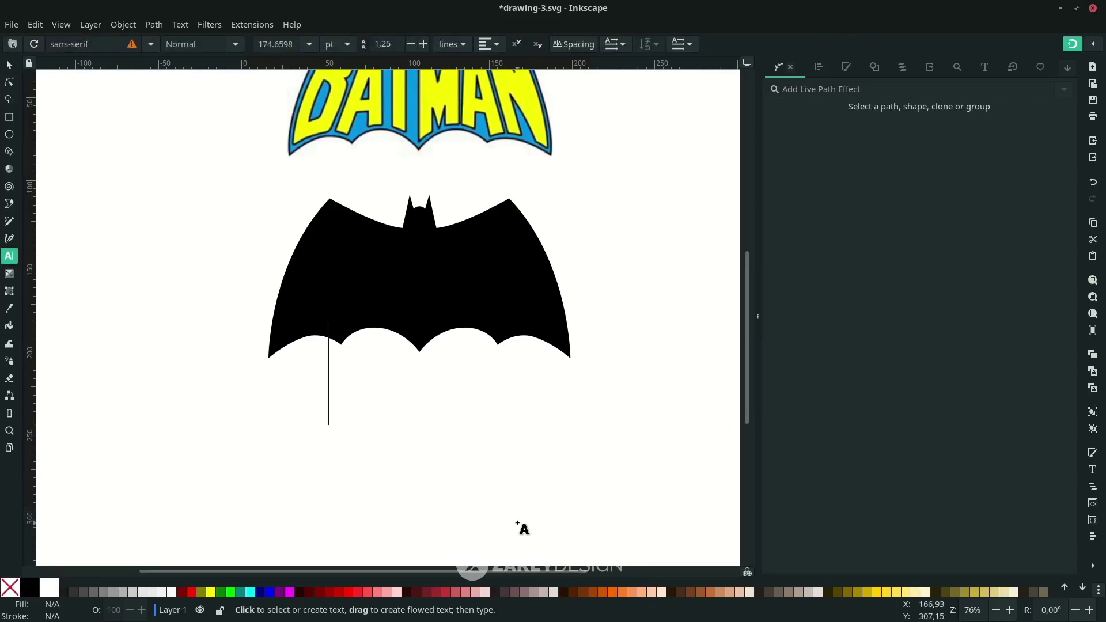
type("BATMAN")
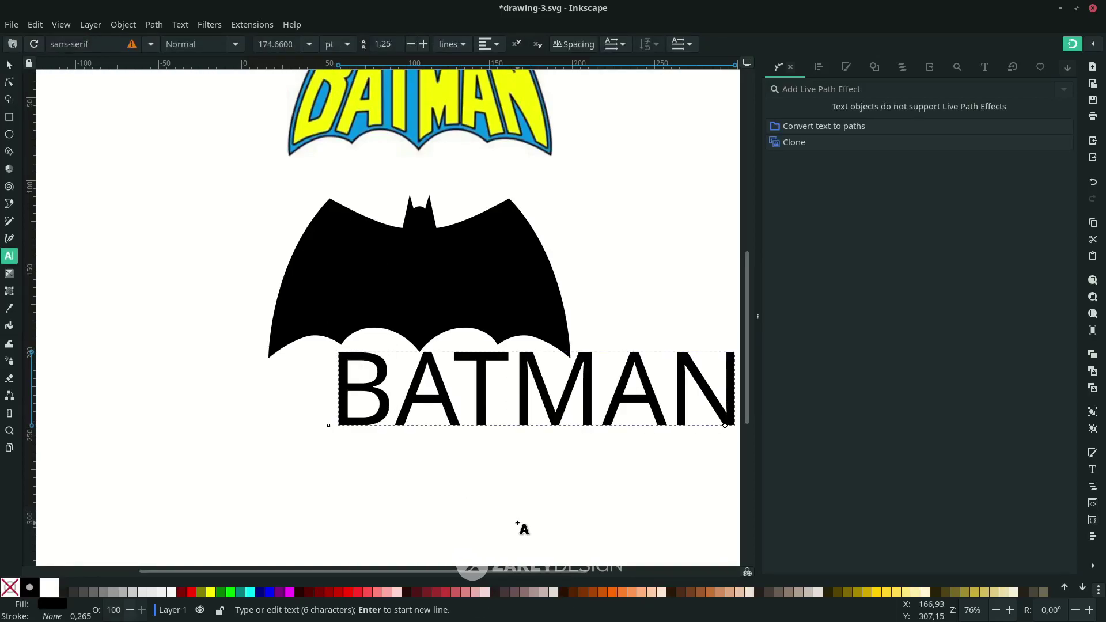
- Set the font of the whole BATMAN text to Passion One
key("ctrl+a")
left_click(86, 42)
type("PA")
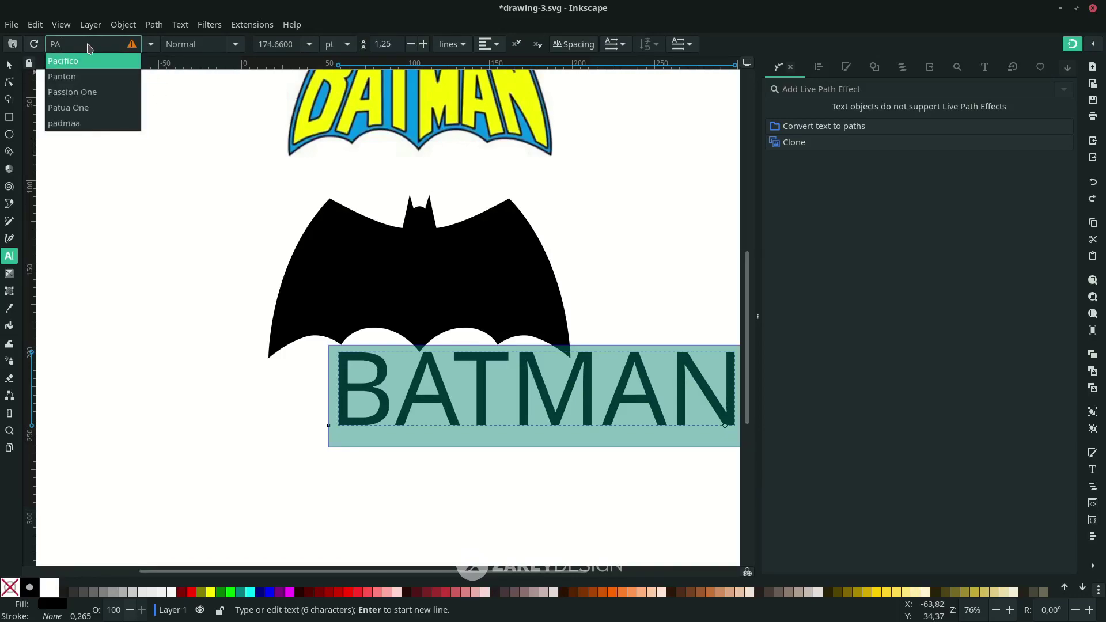
left_click(80, 94)
scroll(297, 392, "right", 3)
scroll(306, 426, "up", 2)
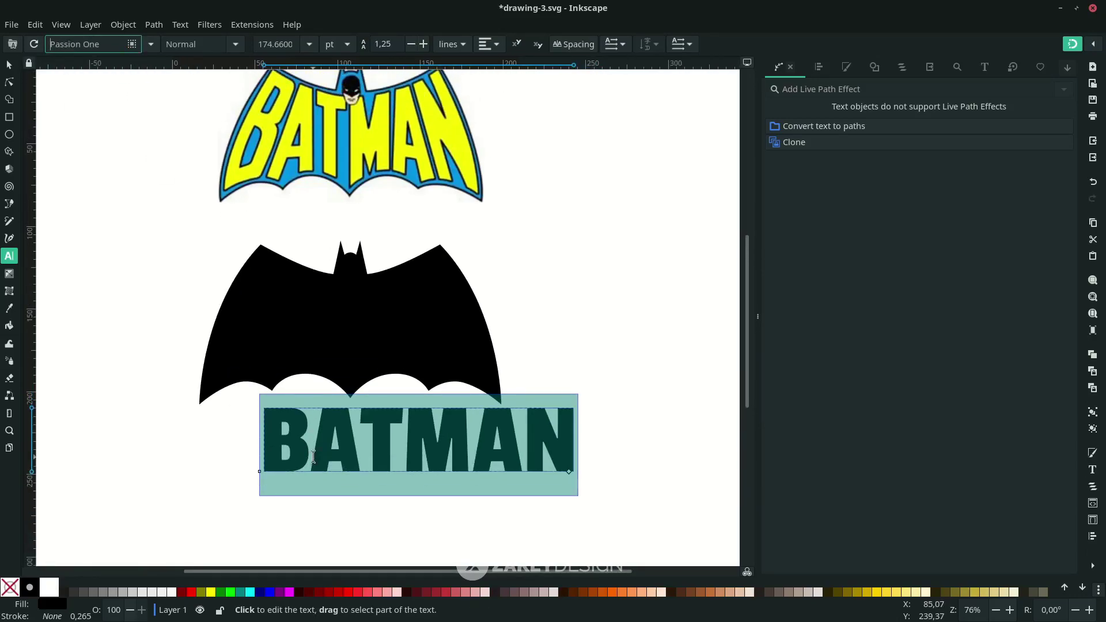
- Fill the BATMAN text with the yellow #f7f500 sampled from the lettering in the reference logo
left_click(10, 67)
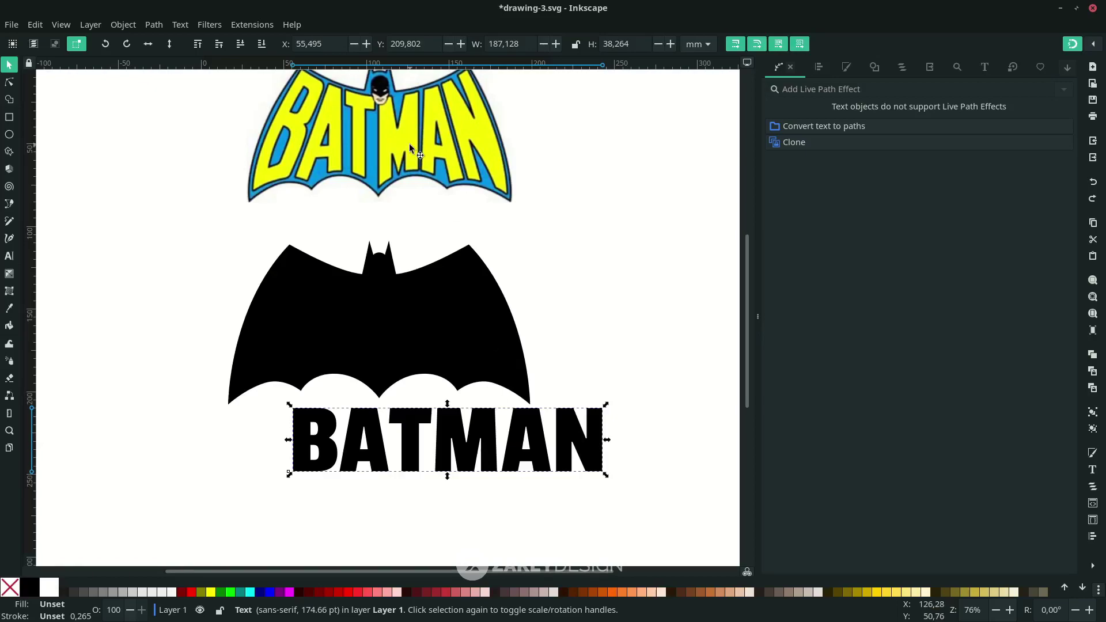
key("d")
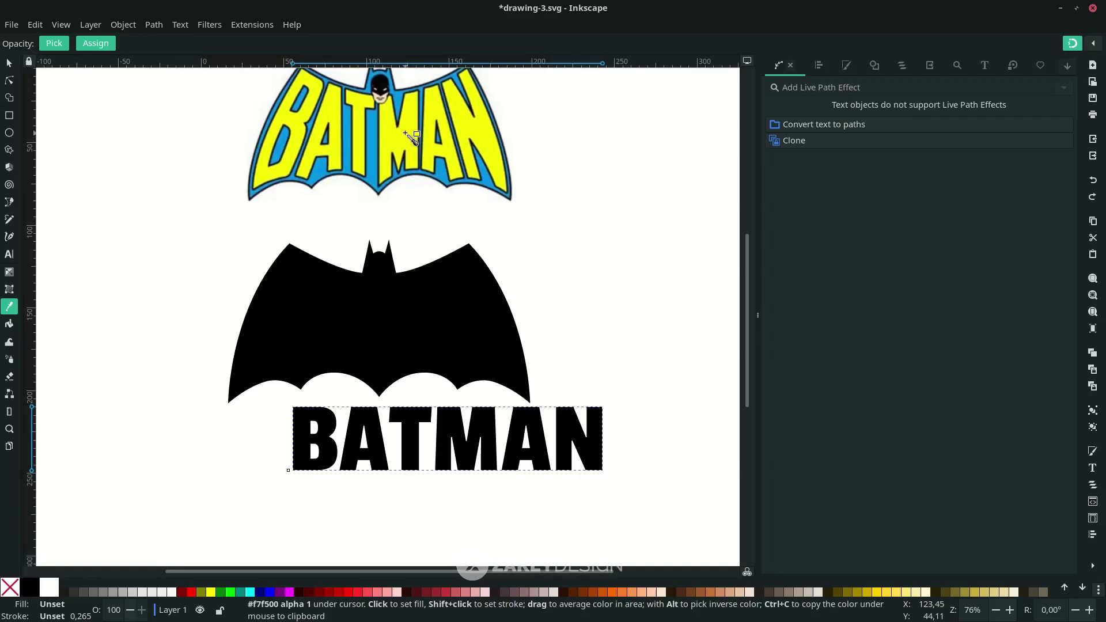
left_click(406, 135)
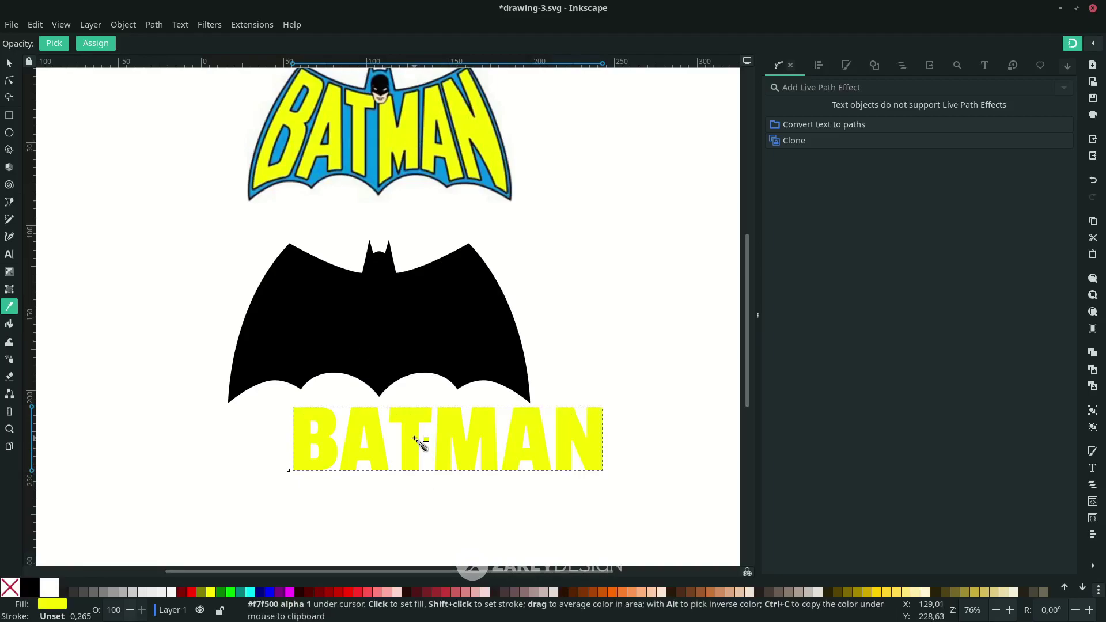
- Convert the yellow BATMAN text to a path and split it into one path per letter
left_click(152, 25)
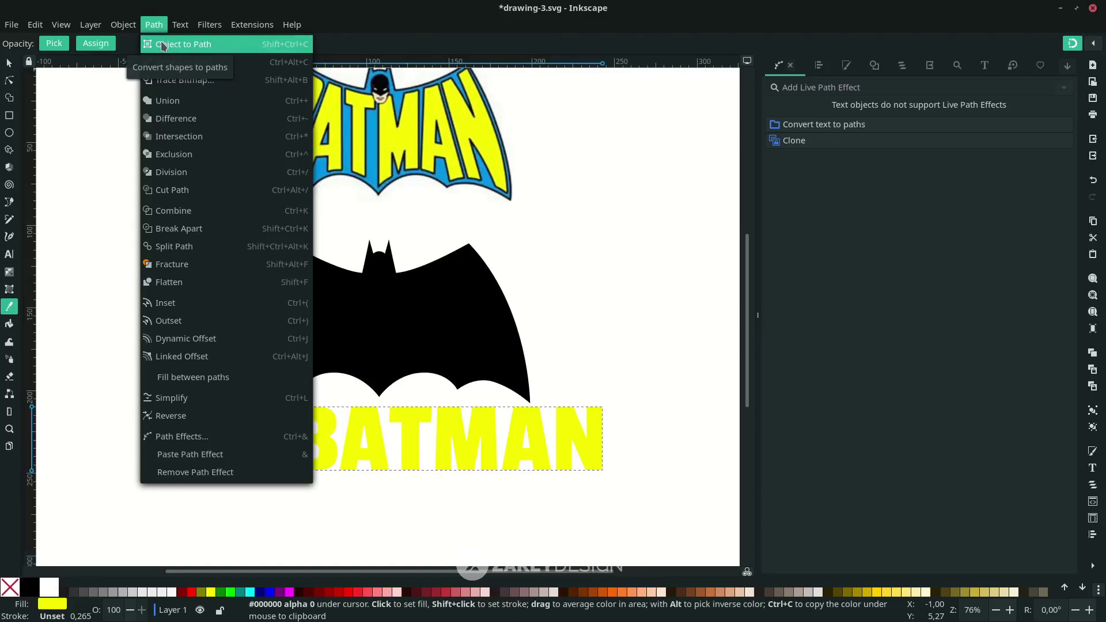
left_click(163, 45)
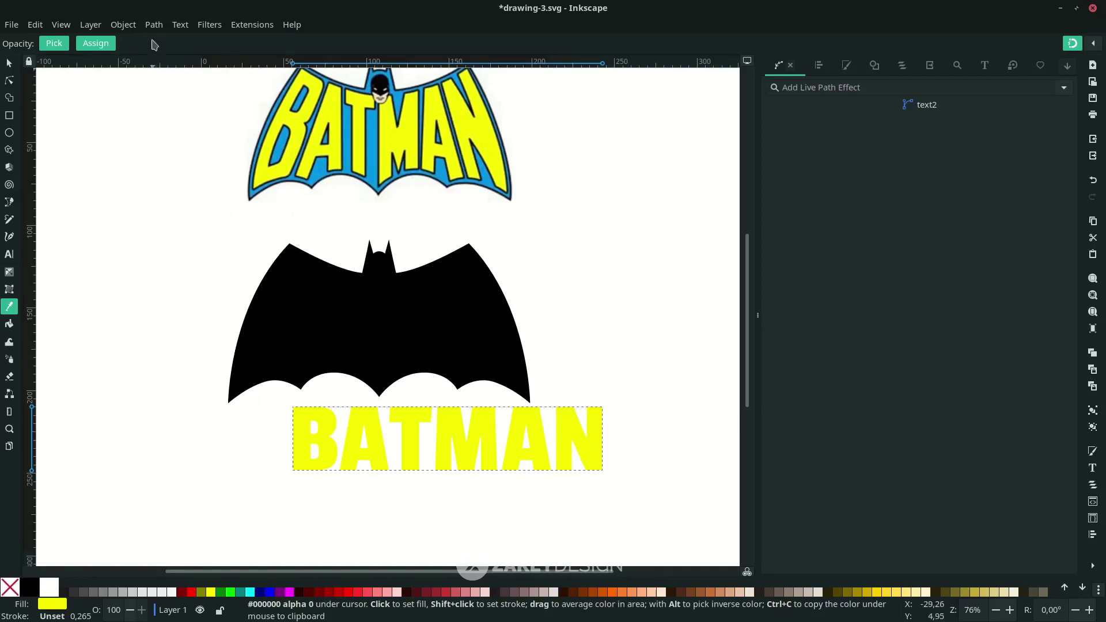
left_click(154, 24)
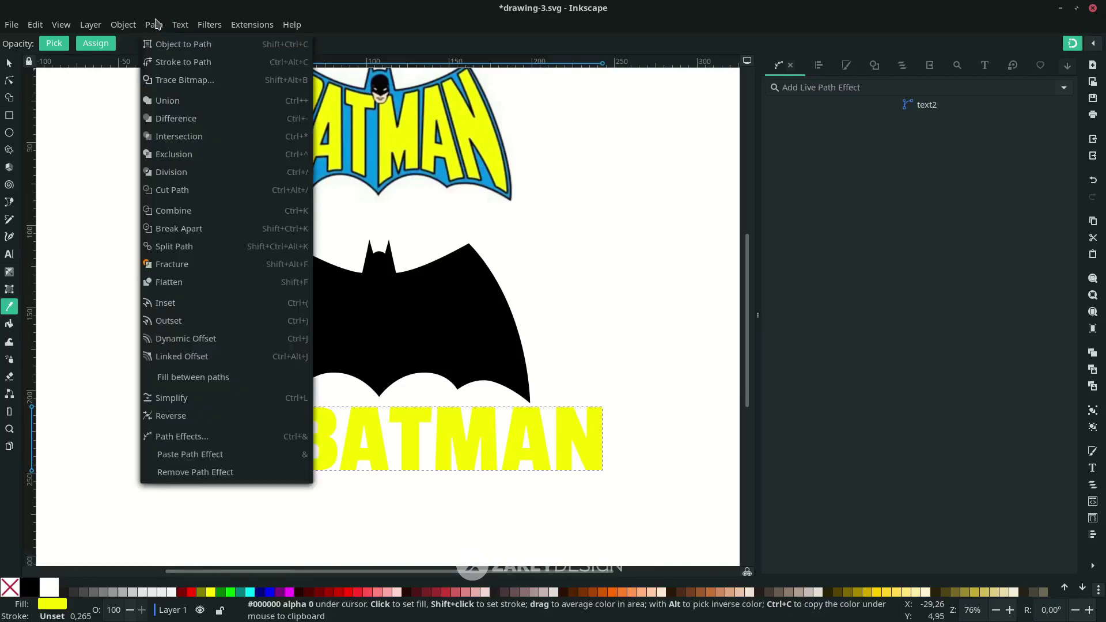
left_click(202, 251)
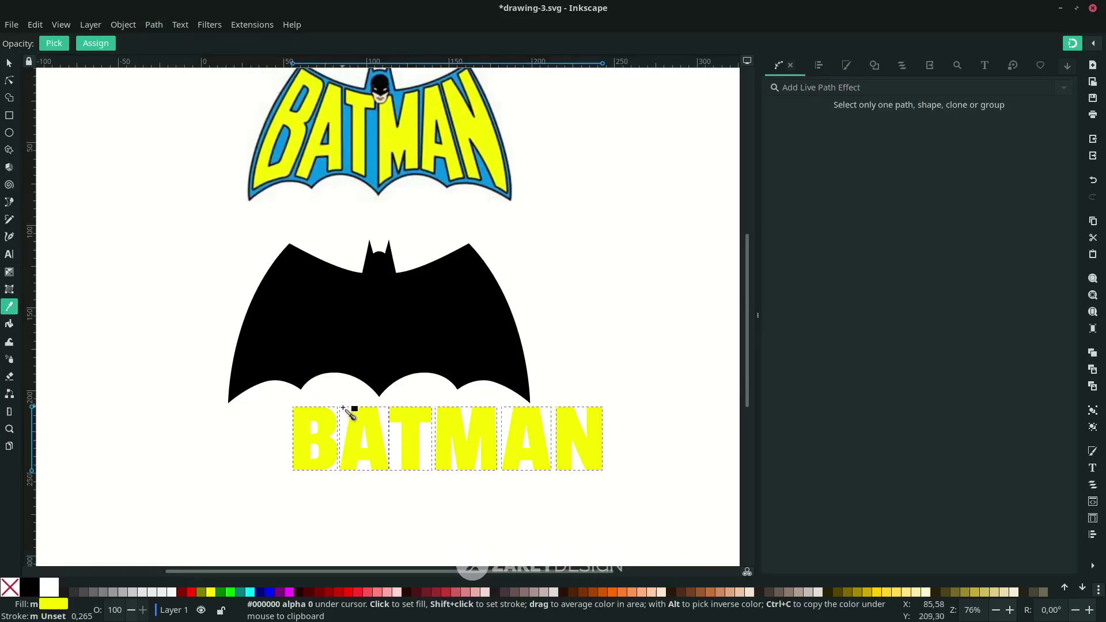
- Move the letters B, A, M, A and N out of line to test that each is a separate path
left_click(10, 64)
left_click(232, 424)
left_click_drag(299, 461, 259, 453)
left_click_drag(365, 453, 351, 478)
left_click(410, 437)
left_click(474, 438)
left_click(526, 438)
left_click(569, 441)
left_click_drag(583, 443, 608, 469)
left_click_drag(524, 438, 496, 471)
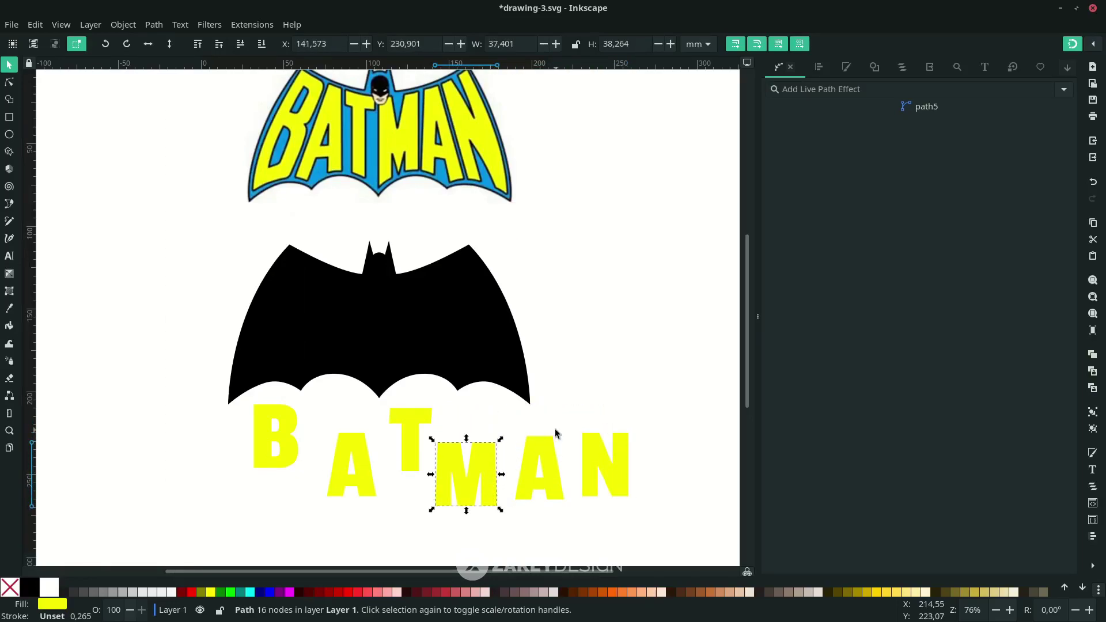
- Undo all the letter moves
key("ctrl+z")
key("ctrl+z")
key("ctrl+z")
key("ctrl+z")
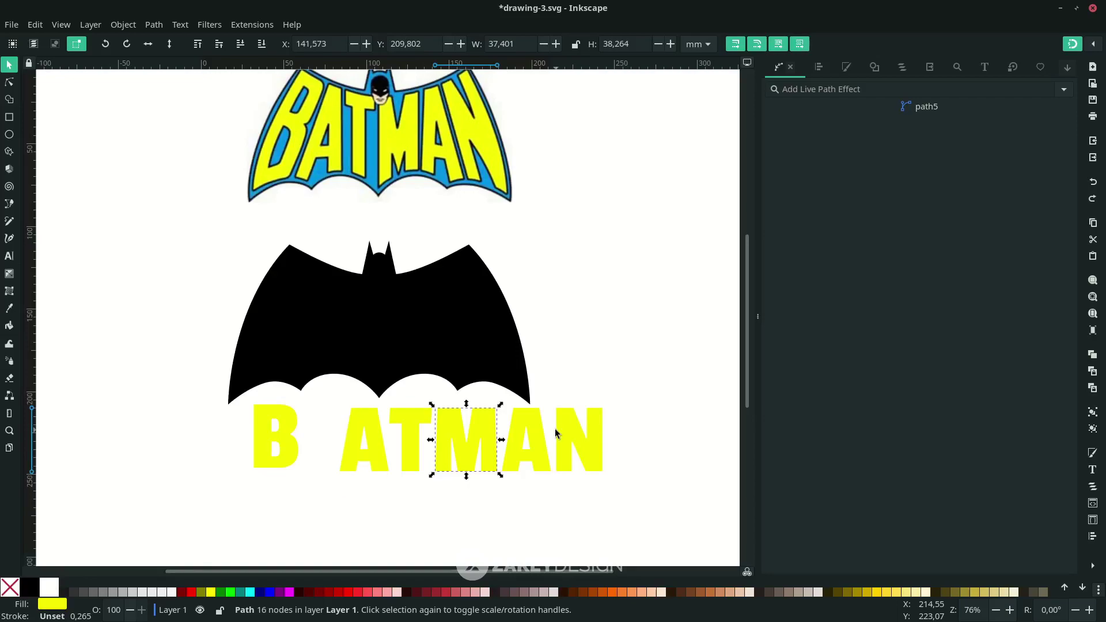
key("ctrl+z")
- Apply the Lattice Deformation live path effect to the letter B
left_click(319, 435)
scroll(328, 438, "left", 1)
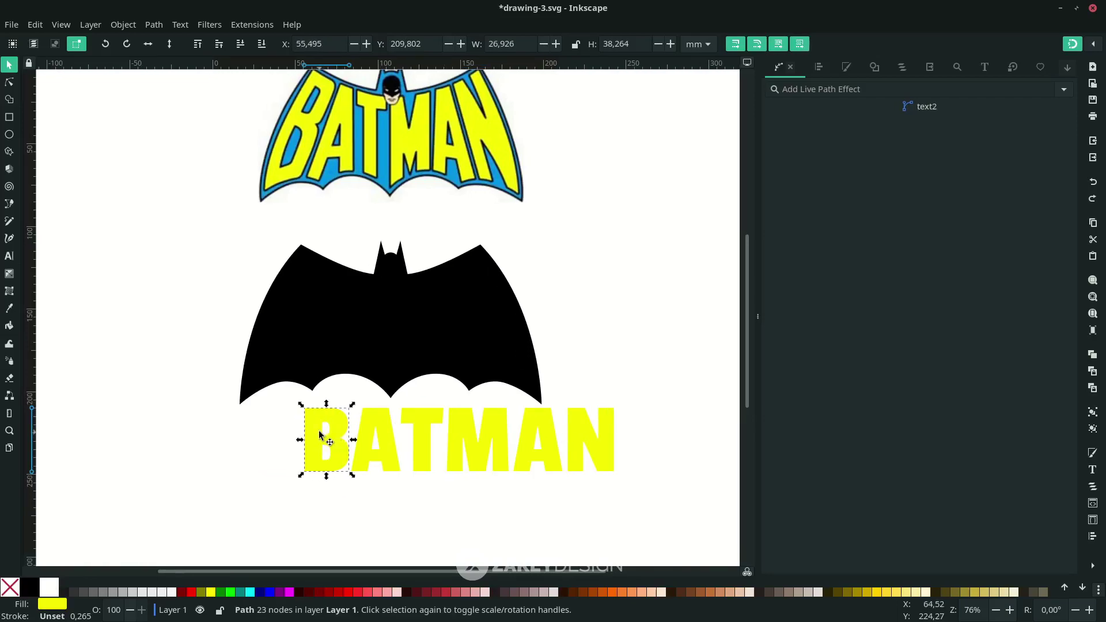
left_click(152, 26)
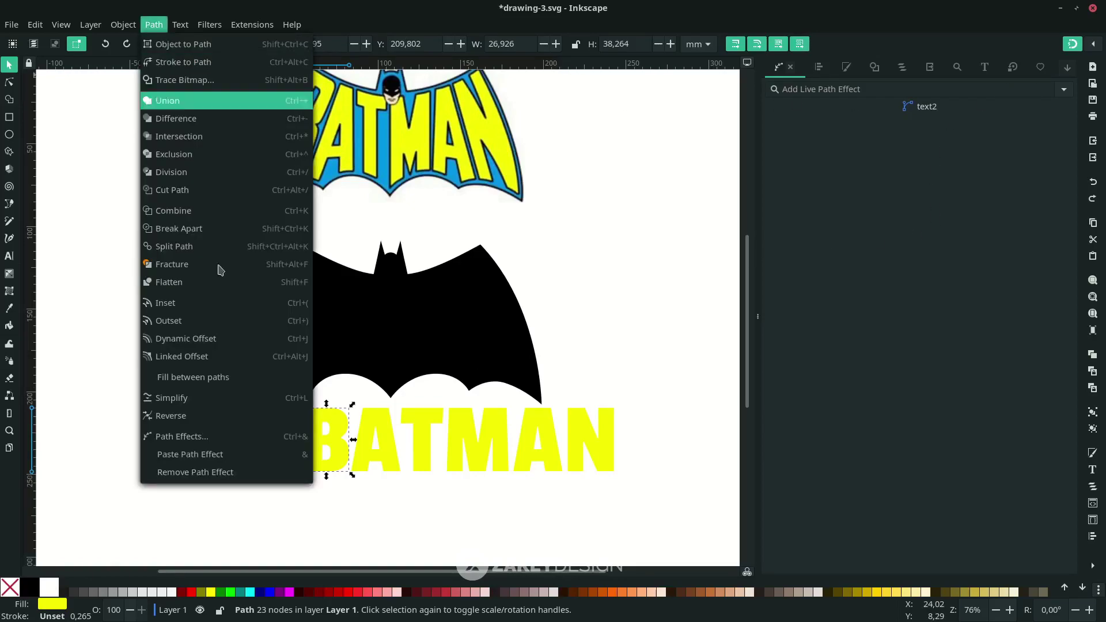
left_click(238, 437)
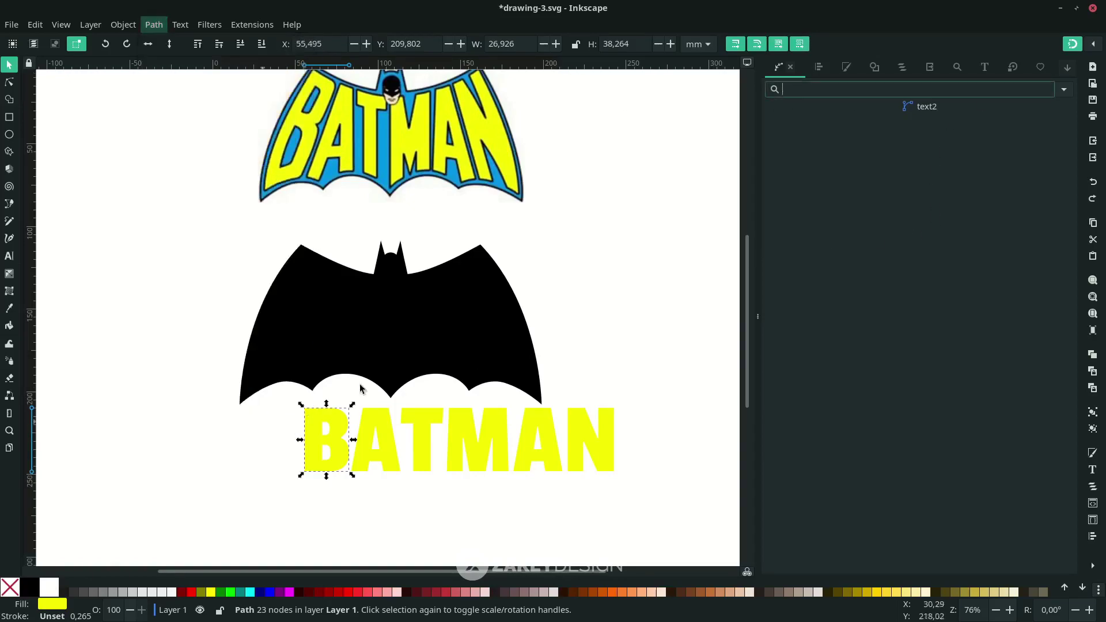
left_click(1063, 90)
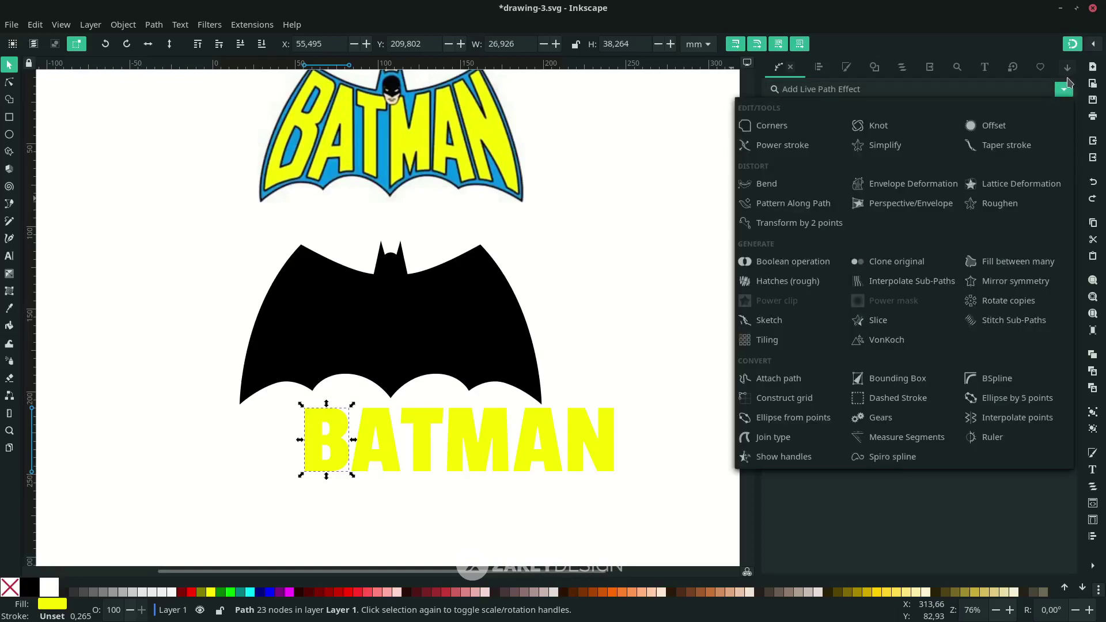
left_click(1023, 191)
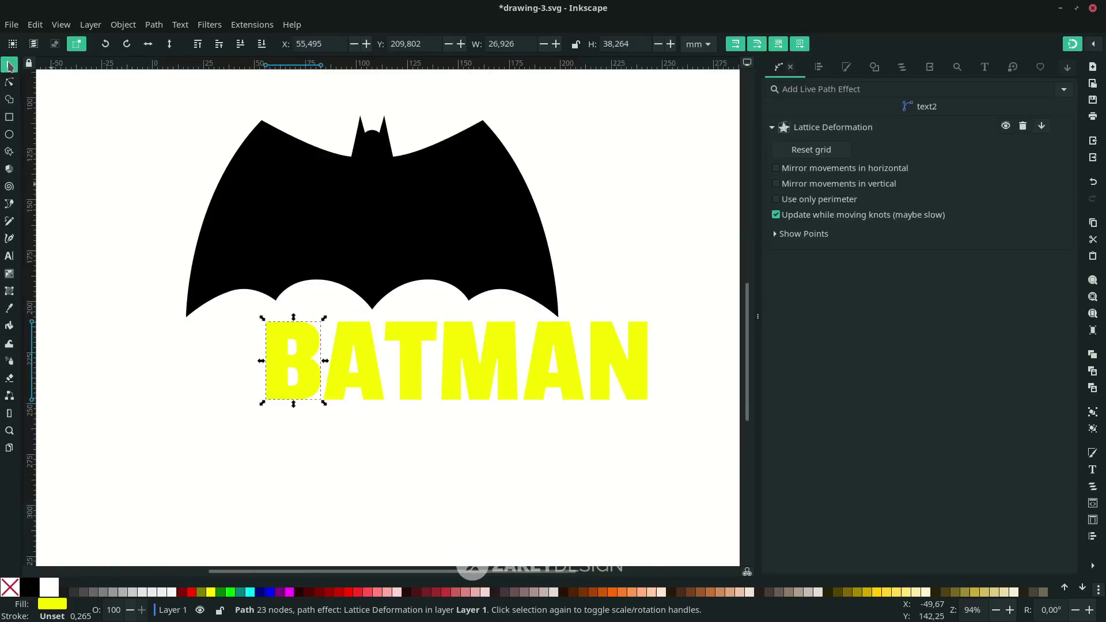
- Move the letter B onto the bat's left wing and make its lattice handles editable
left_click_drag(296, 351, 259, 206)
scroll(259, 206, "up", 2)
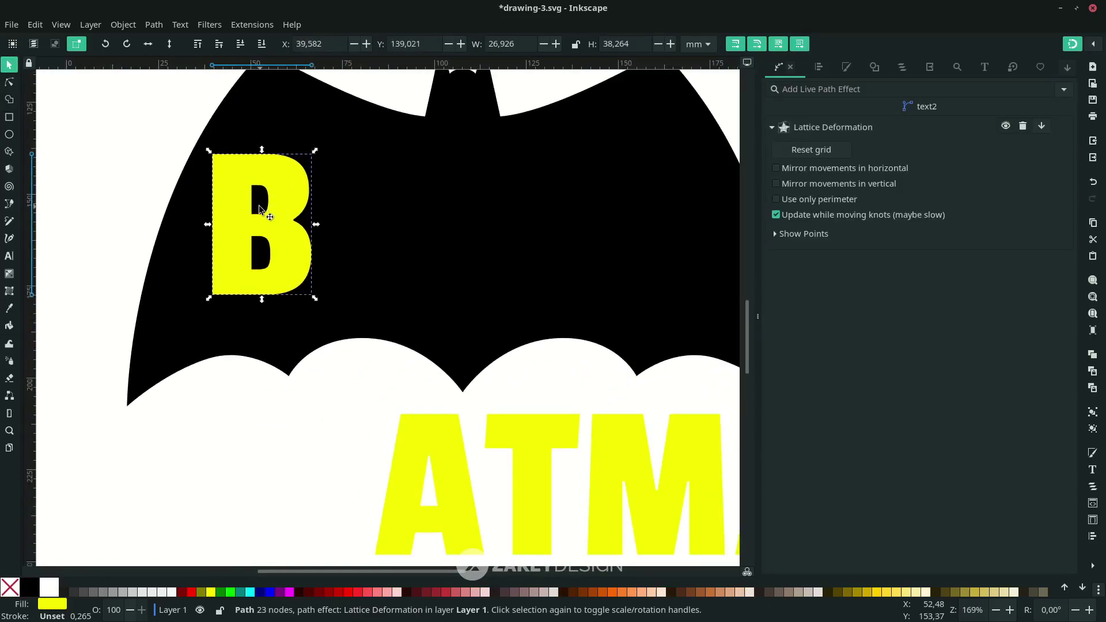
left_click(10, 89)
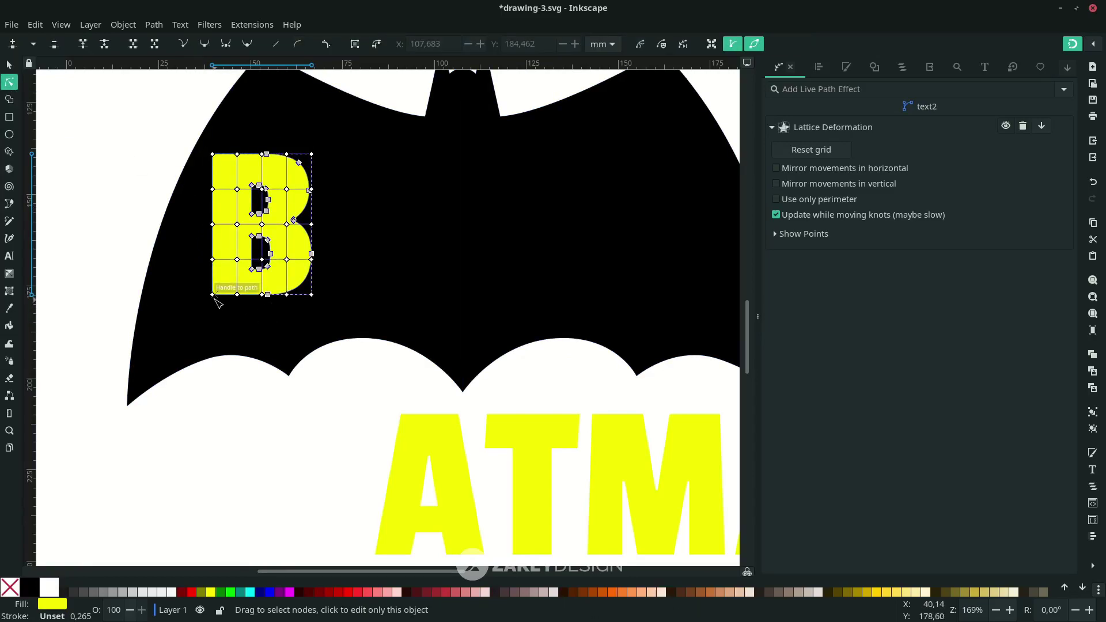
scroll(217, 303, "up", 2)
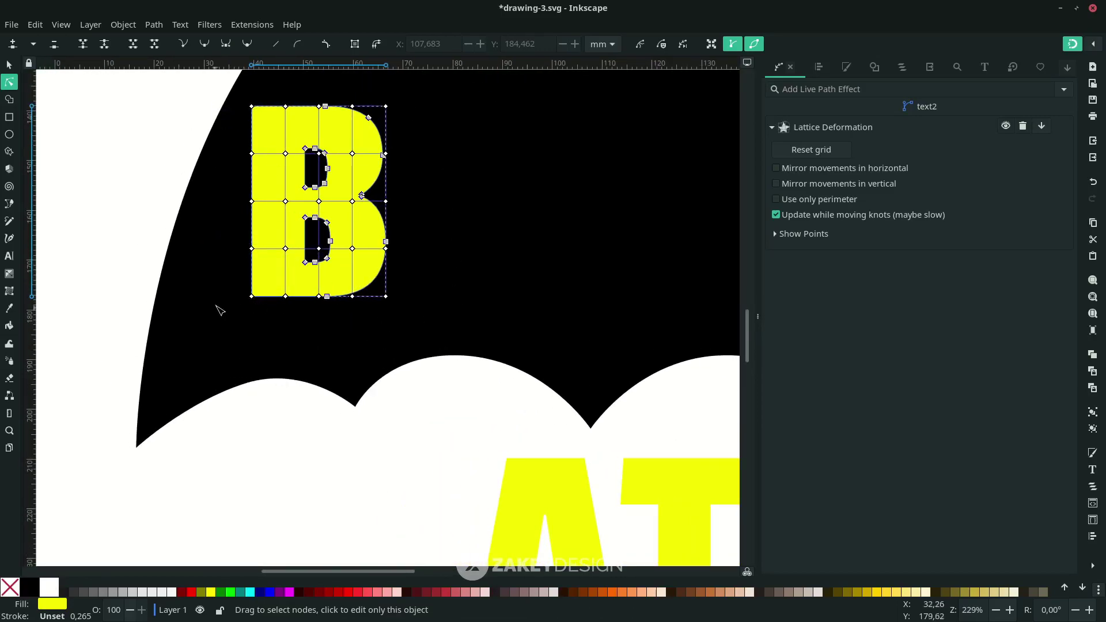
- Stretch the B's two left lattice corners toward the left wing's lower tip and its upper peak
left_click_drag(251, 295, 158, 390)
scroll(218, 273, "up", 4)
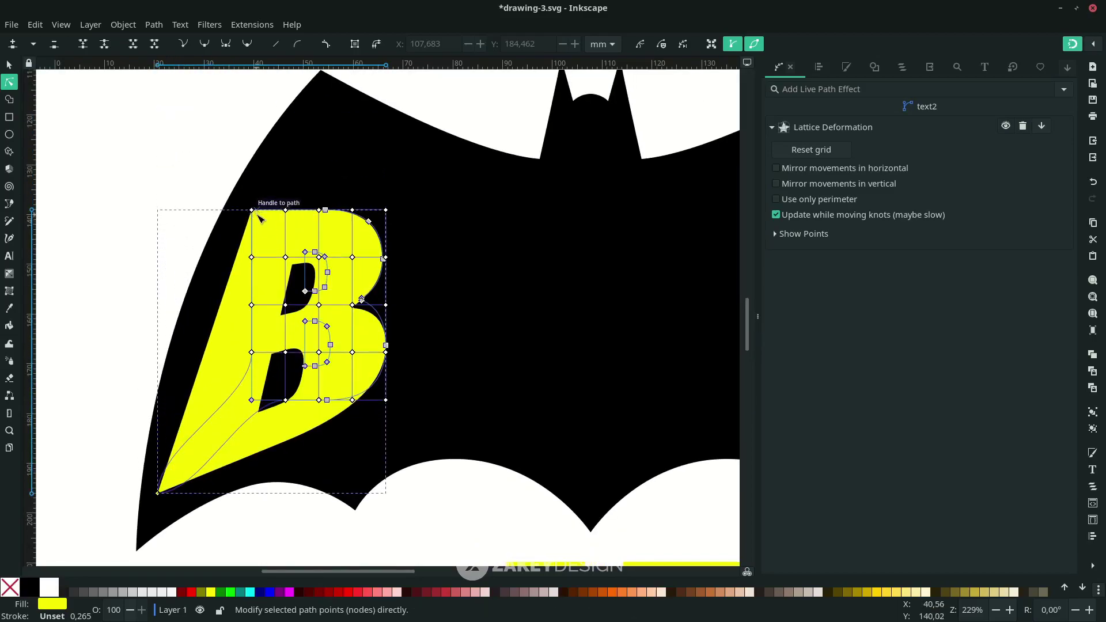
mouse_move(253, 210)
left_mouse_down()
mouse_move(306, 136)
mouse_move(321, 90)
left_mouse_up()
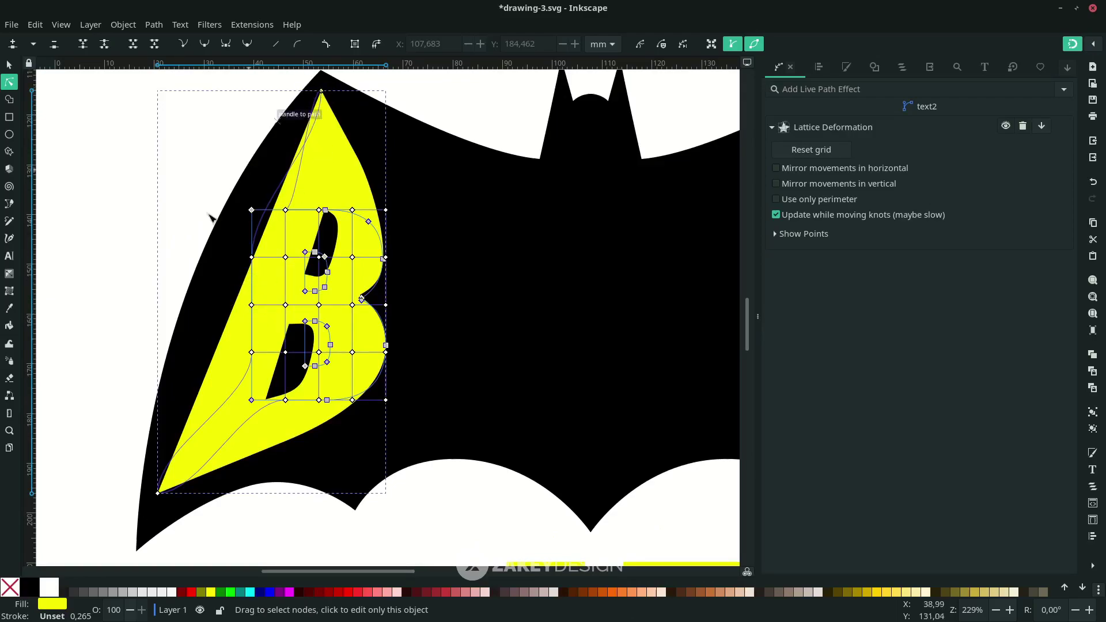
- Bow the B's left side outward and reshape its right corners and lower edge to follow the wing outline
left_click_drag(252, 304, 225, 293)
left_click_drag(326, 105, 404, 127)
left_click_drag(386, 400, 362, 448)
left_click_drag(157, 492, 152, 499)
left_click_drag(251, 352, 245, 363)
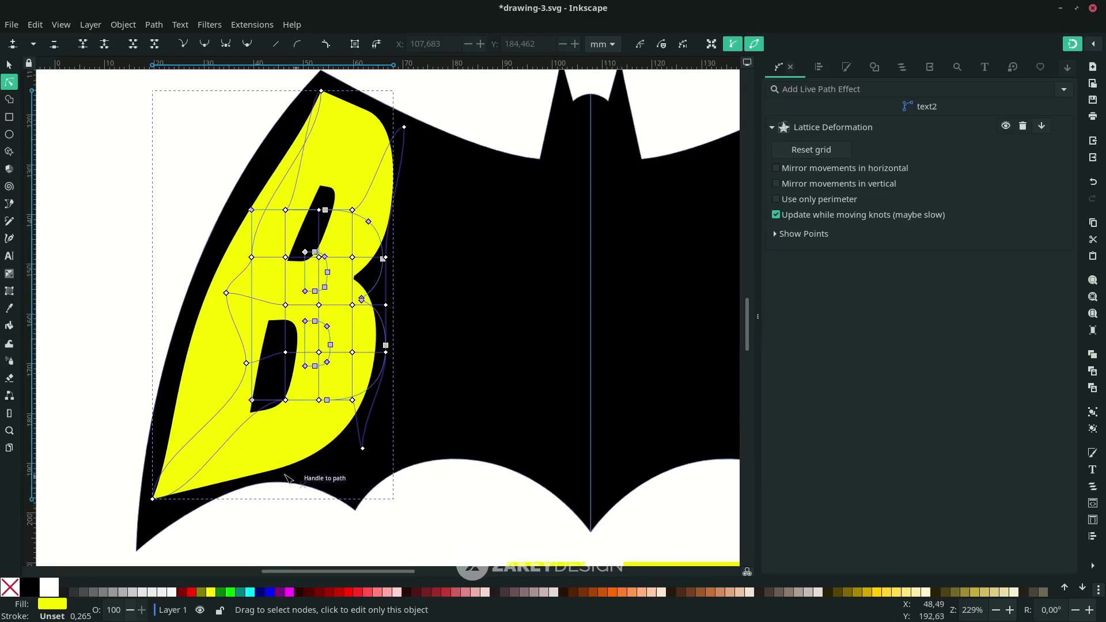
left_click_drag(287, 400, 286, 383)
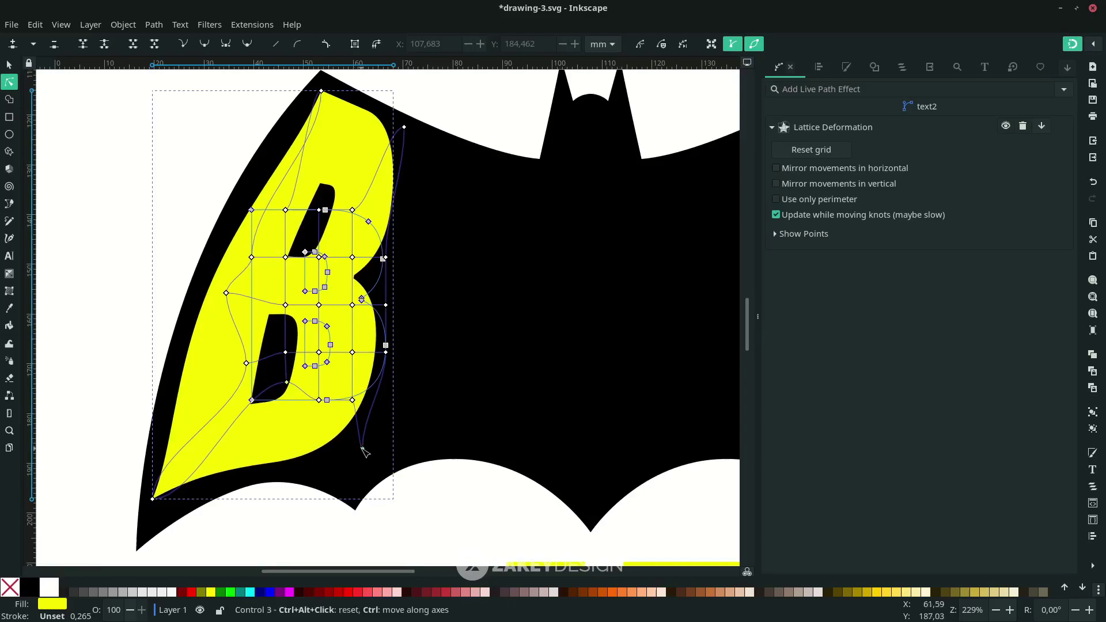
left_click_drag(363, 448, 348, 453)
- Fine-tune the lattice handles along the B's upper-left side so its edge runs parallel to the wing
left_click_drag(252, 210, 320, 81)
key("s")
key("ctrl+z")
key("Escape")
key("n")
left_click(259, 236)
left_click_drag(252, 257, 244, 256)
left_click_drag(251, 210, 248, 205)
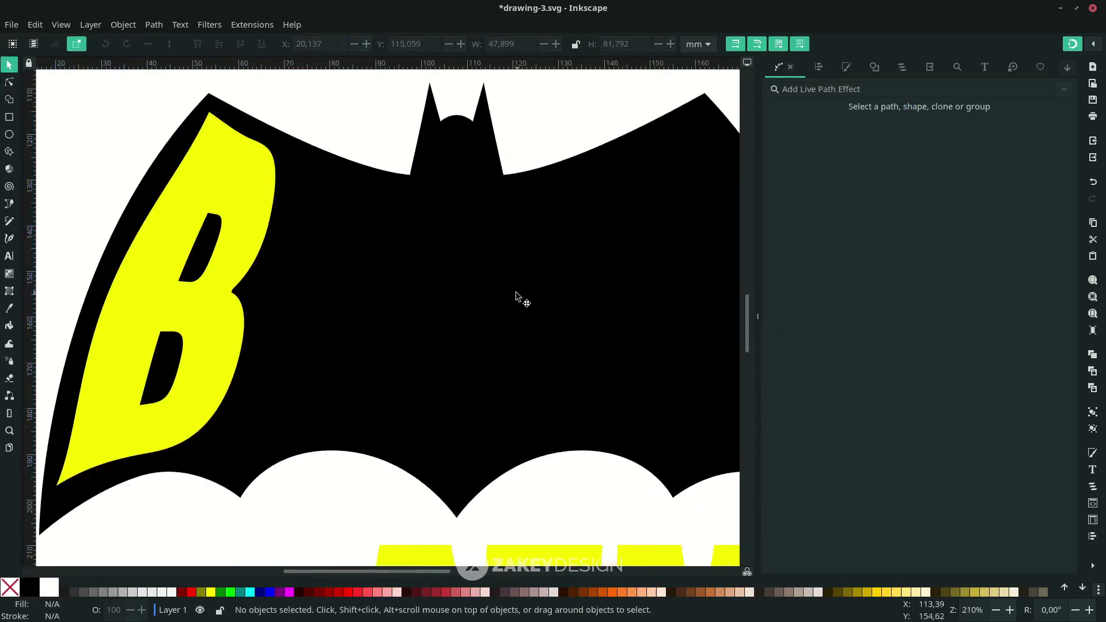
scroll(389, 415, "down", 3)
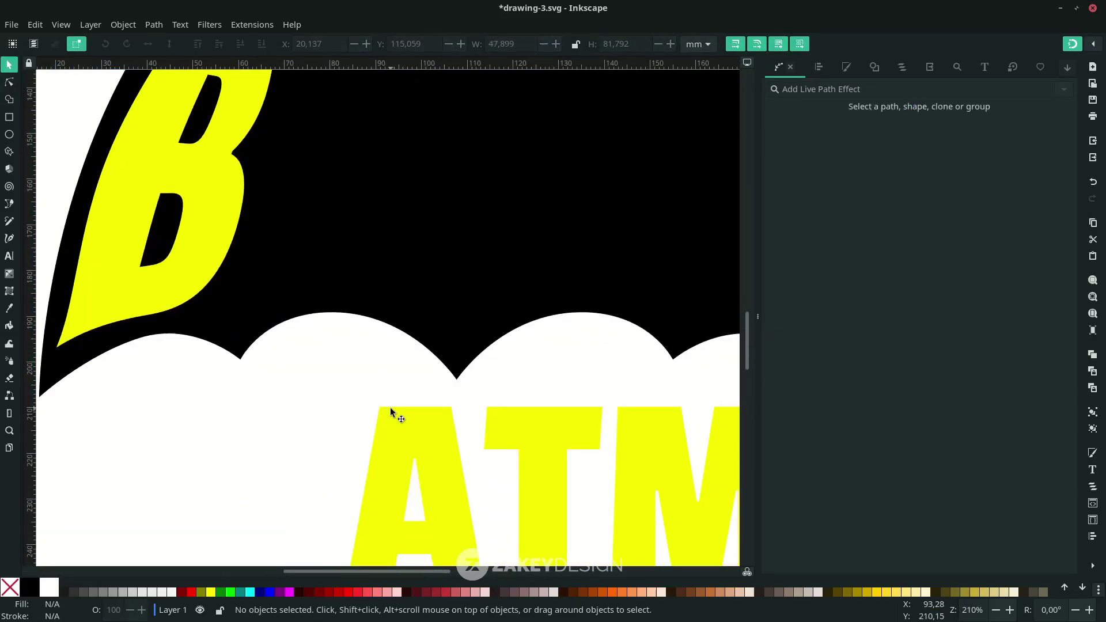
- Apply the Lattice Deformation effect to the first letter A and move it beside the B inside the bat
scroll(411, 461, "down", 2)
left_click(412, 463)
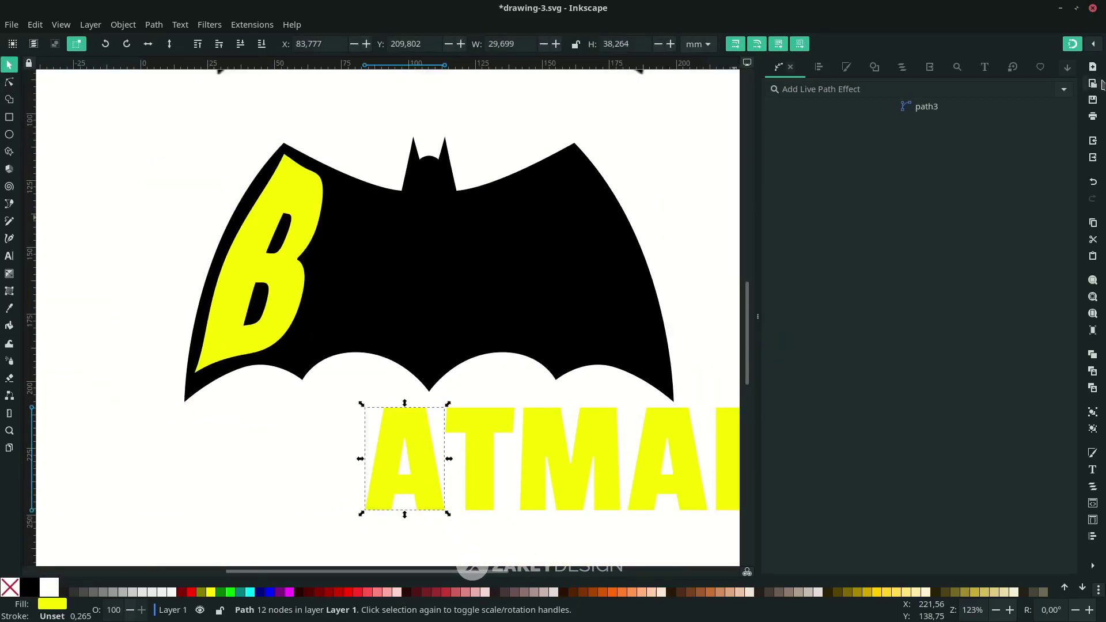
left_click(1069, 91)
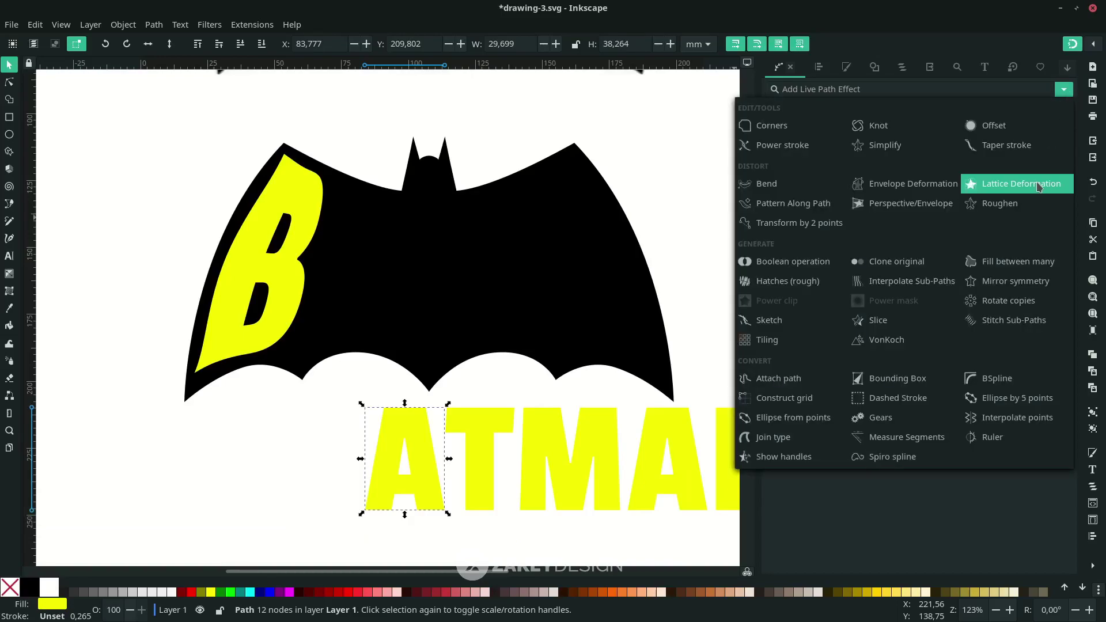
left_click(1038, 185)
left_click_drag(423, 431, 368, 242)
key("n")
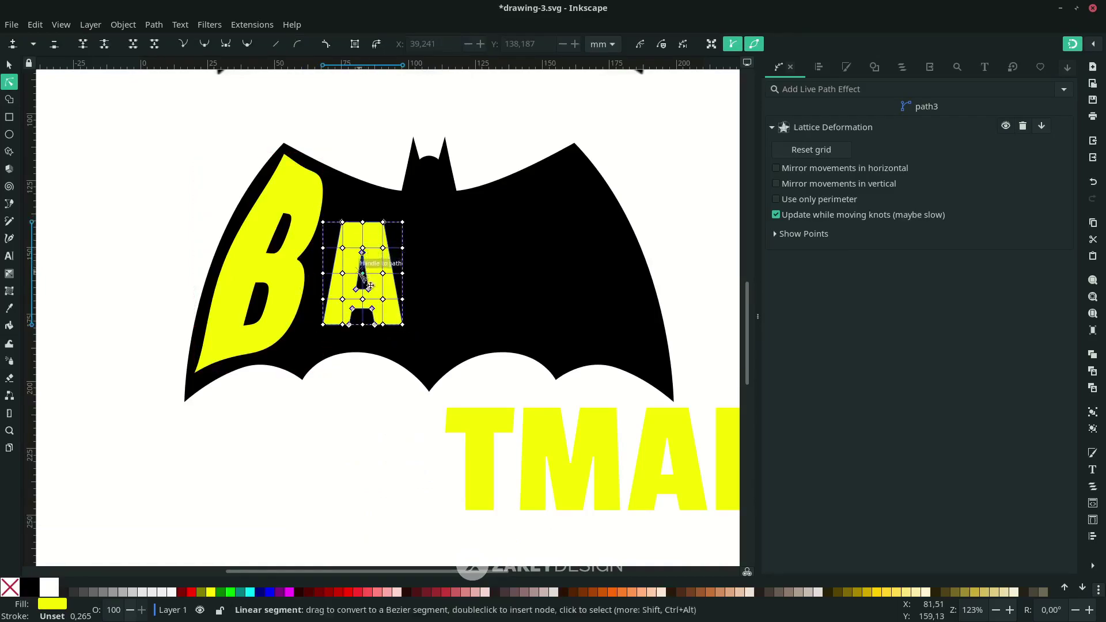
- Stretch the first A by pulling its lower-left and lower-right corners and its top edge toward the bat's outline
scroll(333, 327, "up", 2)
left_click_drag(311, 321, 244, 365)
scroll(310, 316, "up", 8)
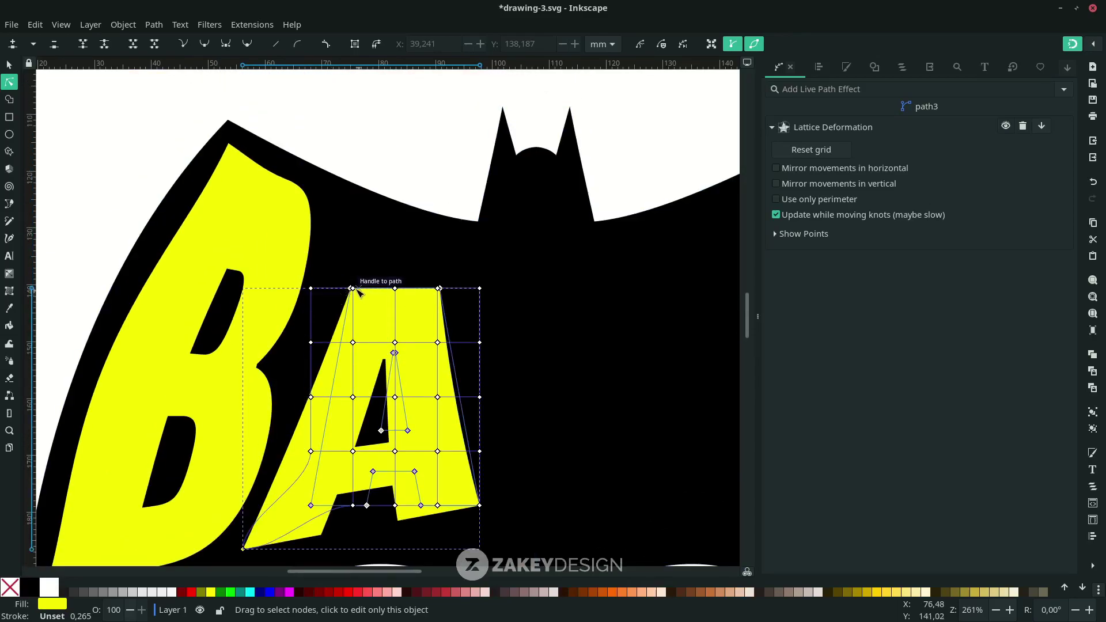
left_click_drag(352, 288, 346, 162)
left_click_drag(440, 288, 448, 217)
scroll(493, 399, "down", 4)
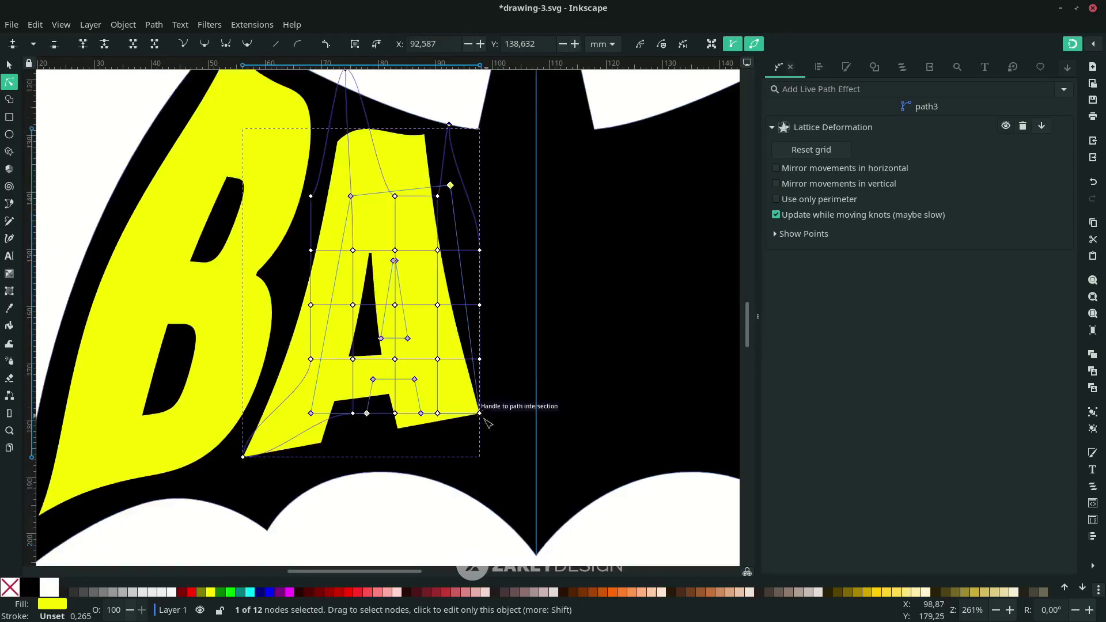
left_click_drag(479, 413, 461, 464)
- Adjust the upper lattice handles of the first A so its top slopes along the bat's upper edge
scroll(461, 461, "up", 2)
left_click_drag(345, 115, 352, 172)
left_click_drag(311, 242, 309, 159)
left_click_drag(449, 171, 439, 185)
left_click_drag(394, 242, 401, 238)
left_click_drag(352, 172, 343, 168)
- Pull in the first A's lower-right corner and shape its base to follow the bat's scalloped lower edge beside the B
scroll(426, 499, "down", 3)
left_click_drag(461, 447, 396, 443)
left_click_drag(352, 395, 348, 380)
left_click_drag(242, 439, 238, 473)
left_click_drag(395, 396, 392, 379)
scroll(301, 504, "up", 3)
scroll(301, 503, "down", 8)
- Apply the Lattice Deformation effect to the letter T and move it beside the first A, below the bat's head
key("s")
left_click(645, 461)
left_click(1063, 89)
left_click(727, 478)
scroll(651, 482, "down", 1)
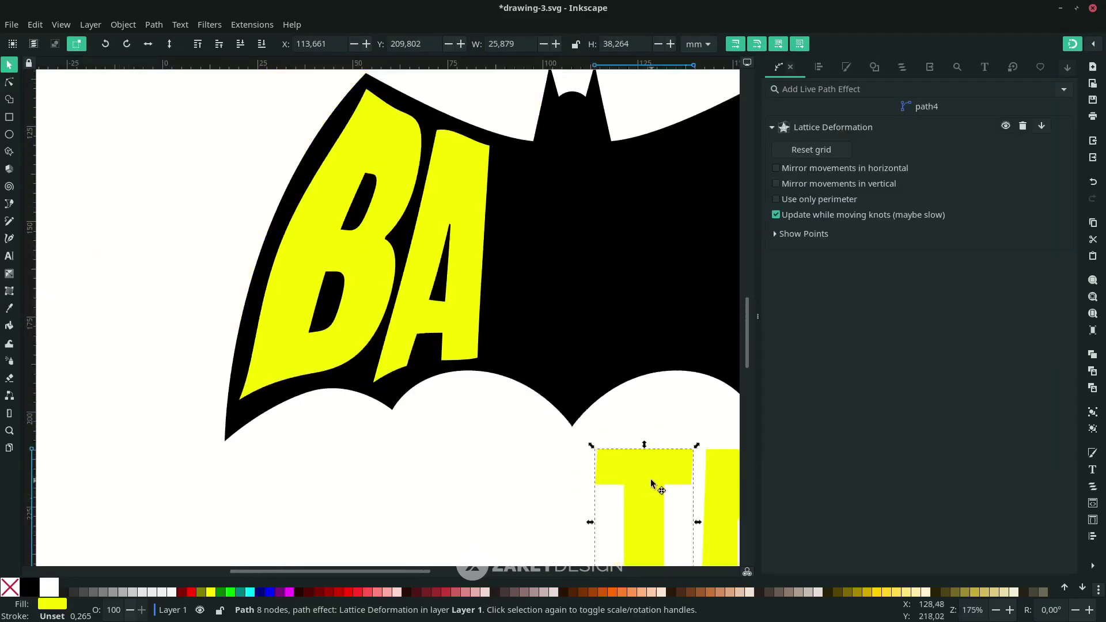
left_click_drag(651, 479, 559, 187)
scroll(559, 188, "up", 2)
scroll(439, 293, "down", 3)
scroll(443, 365, "up", 3)
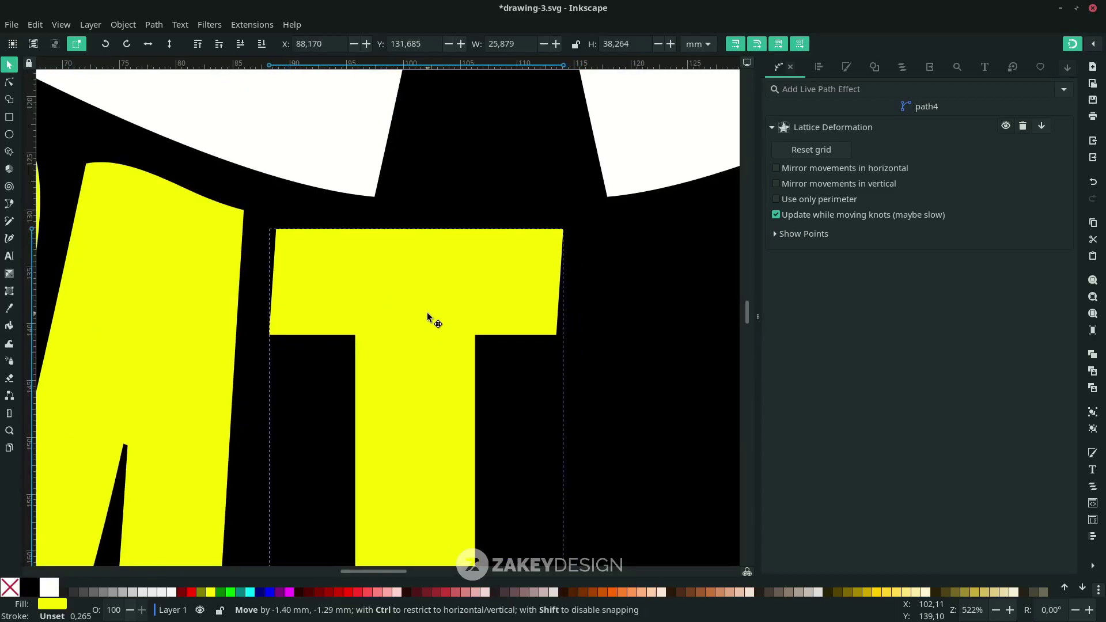
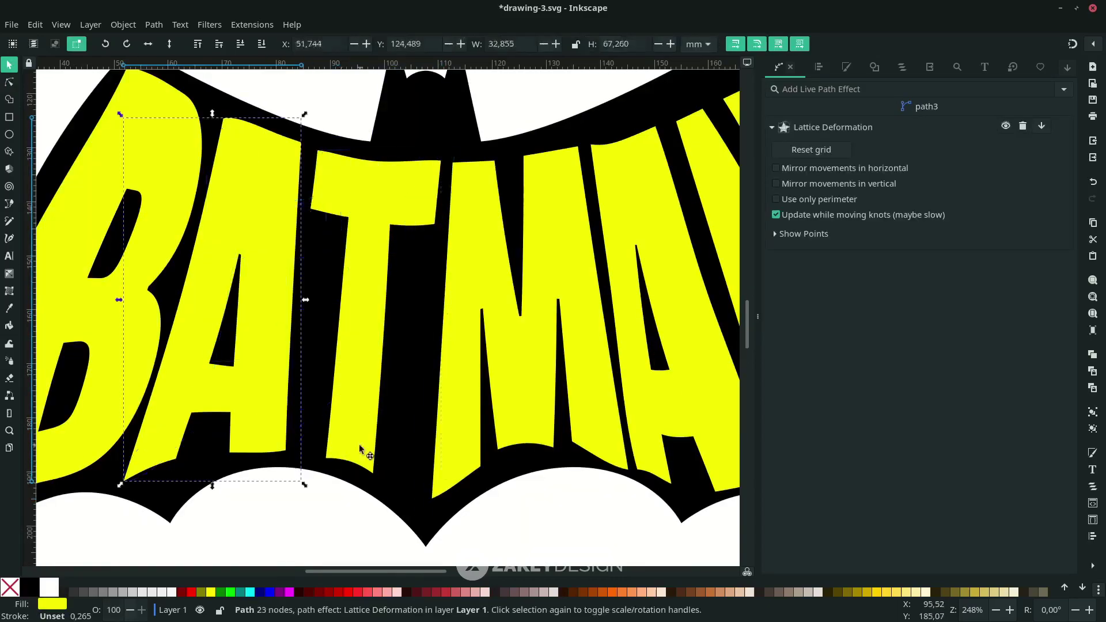
- Fine-tune the lattice handles of the second A so the letter fits between the M and the N
key("n")
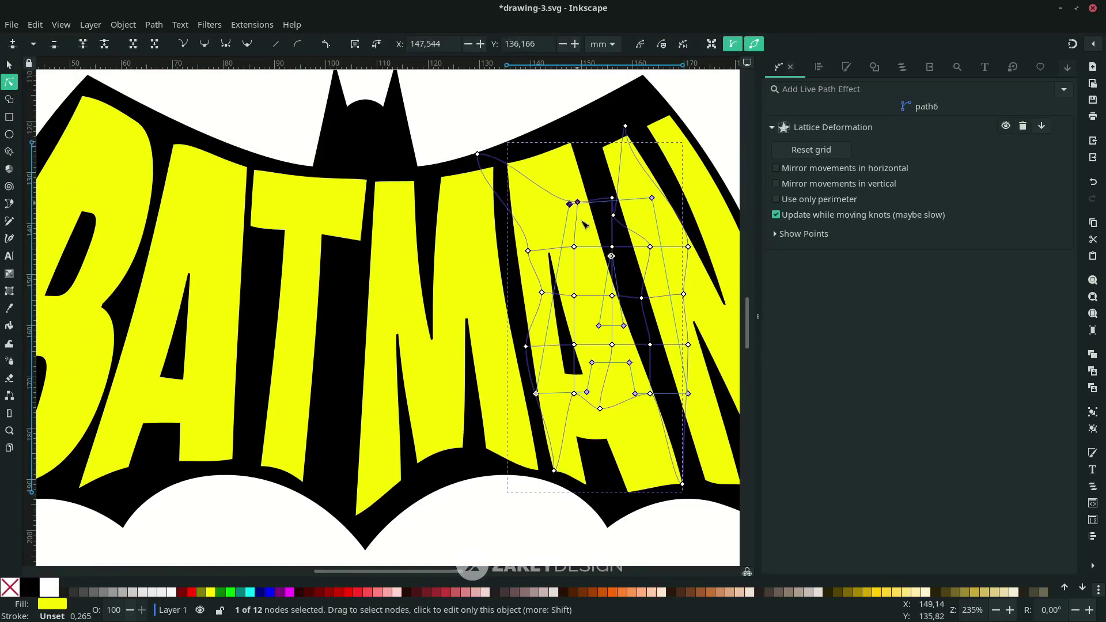
left_click_drag(623, 326, 632, 325)
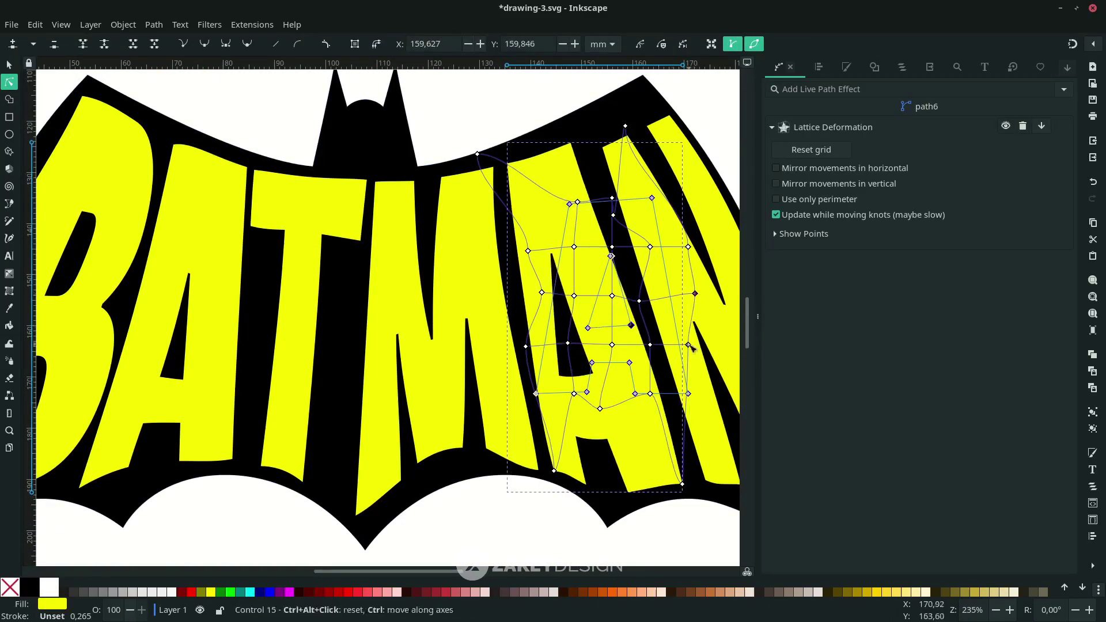
scroll(630, 326, "right", 4)
left_click_drag(596, 461, 596, 468)
left_click(634, 427)
scroll(608, 407, "down", 3)
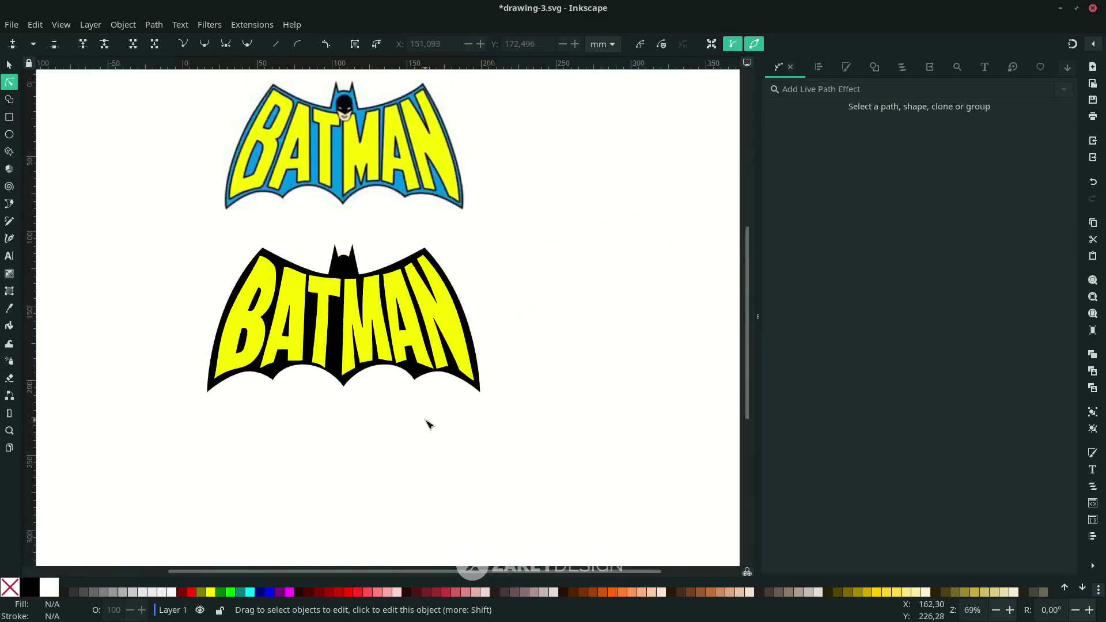
- Duplicate the complete black-and-yellow logo, bat shape and all six letters, and place the copy below the original
left_click_drag(575, 476, 197, 291)
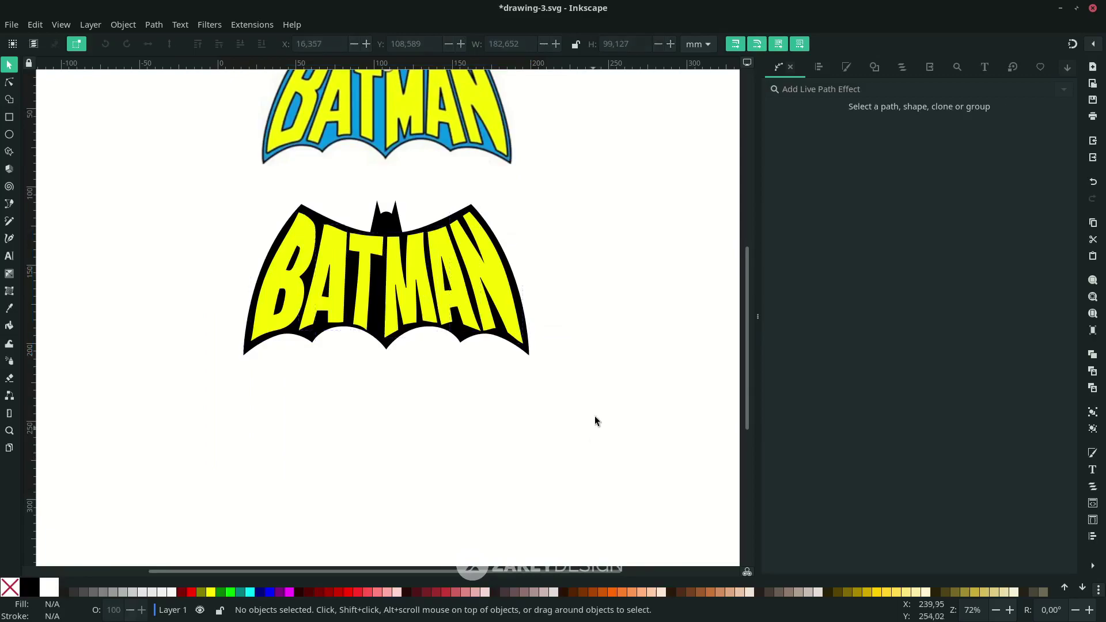
left_click_drag(594, 418, 230, 217)
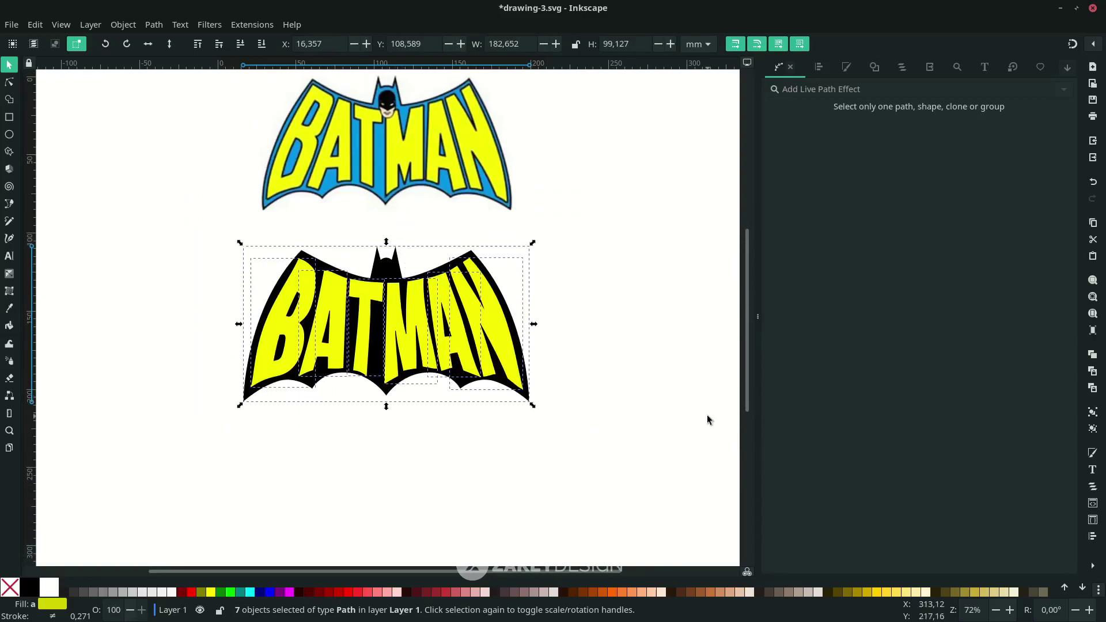
left_click(585, 432)
left_click_drag(634, 461, 167, 240)
key("ctrl+d")
left_click_drag(342, 337, 579, 268)
left_click_drag(579, 268, 313, 436)
left_click_drag(343, 460, 335, 534)
left_click_drag(334, 534, 391, 478)
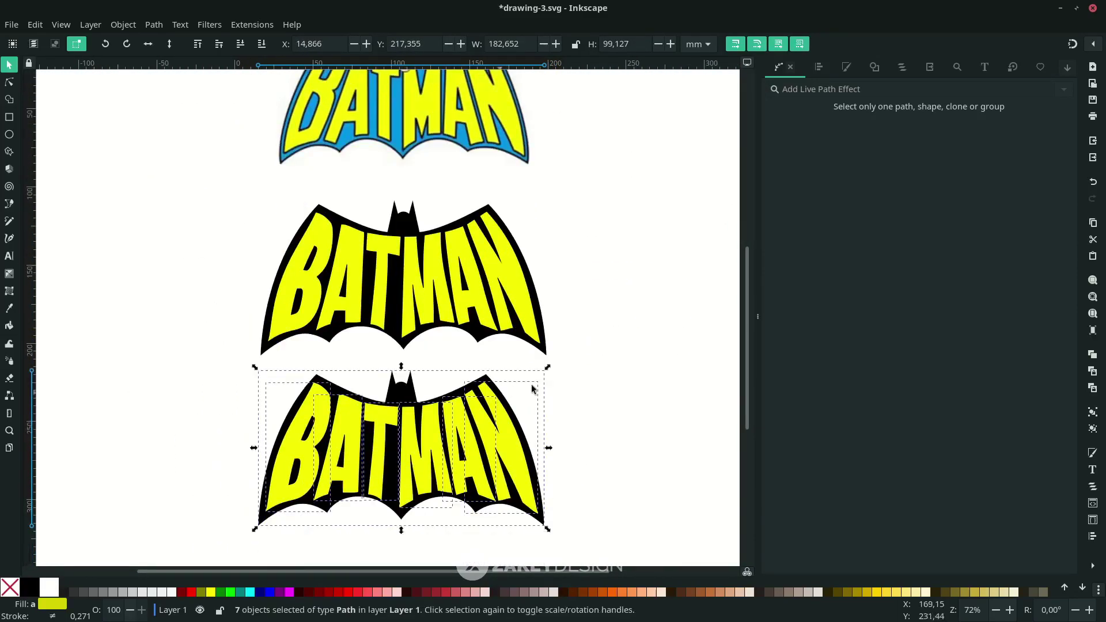
- Fill the copy's bat shape with the blue sampled from the reference logo
scroll(542, 429, "up", 3)
left_click(550, 470)
left_click(492, 450)
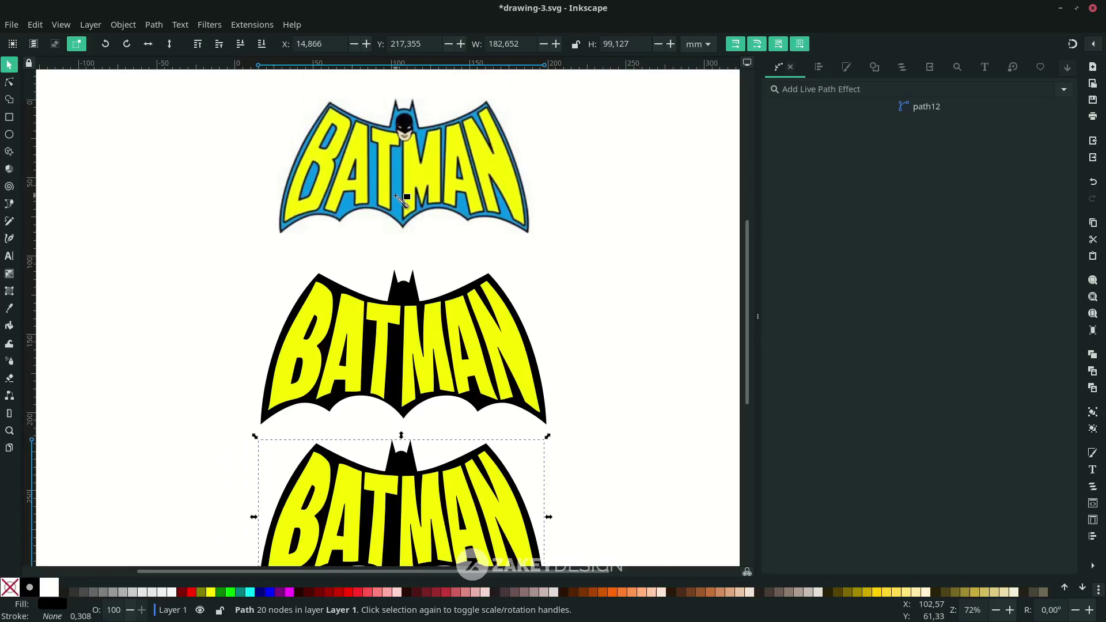
key("d")
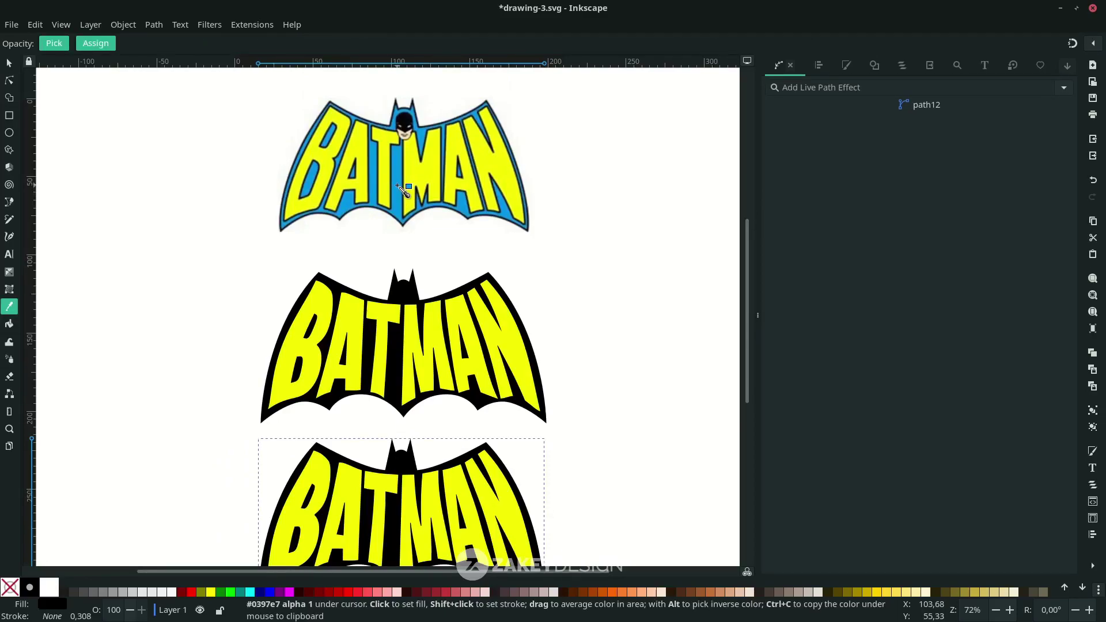
left_click(405, 187)
scroll(407, 296, "down", 5)
scroll(501, 99, "up", 4)
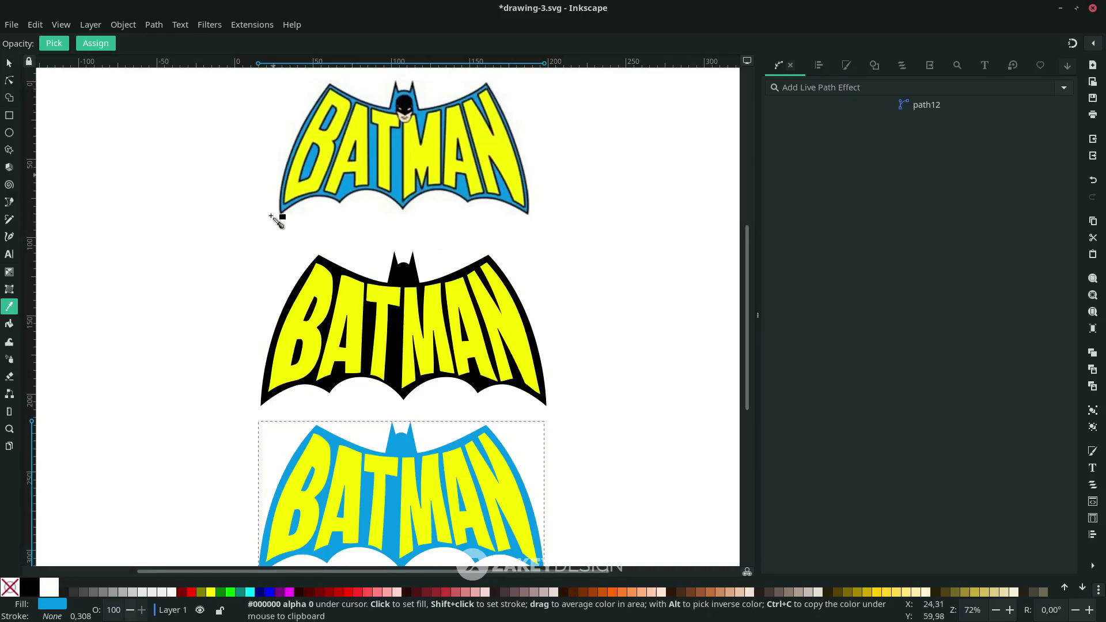
right_click(52, 616)
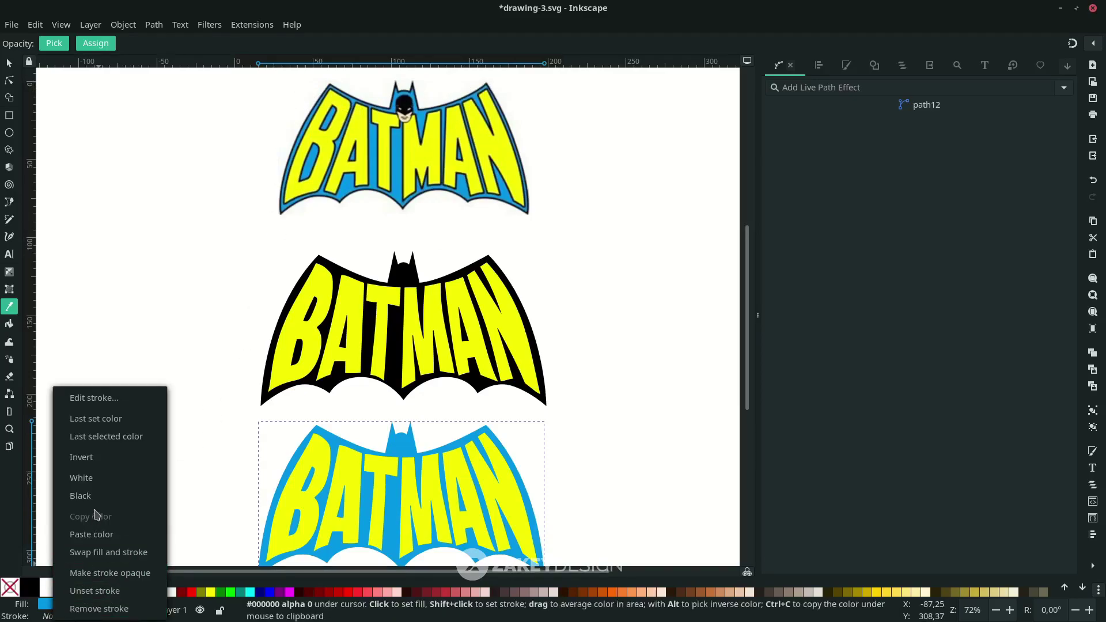
left_click(99, 500)
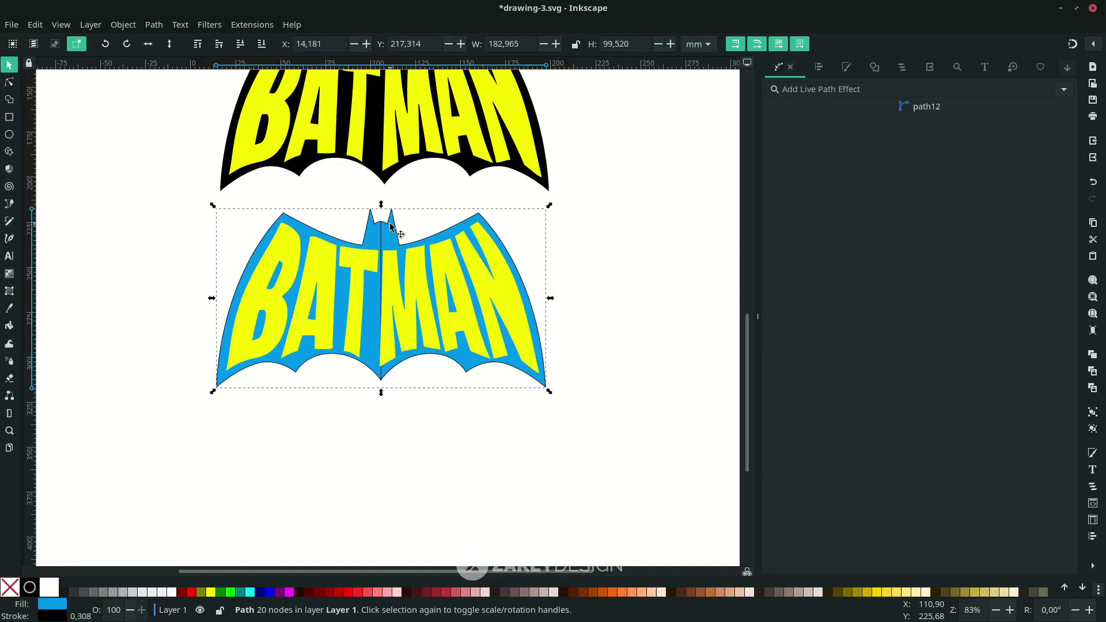
right_click(66, 615)
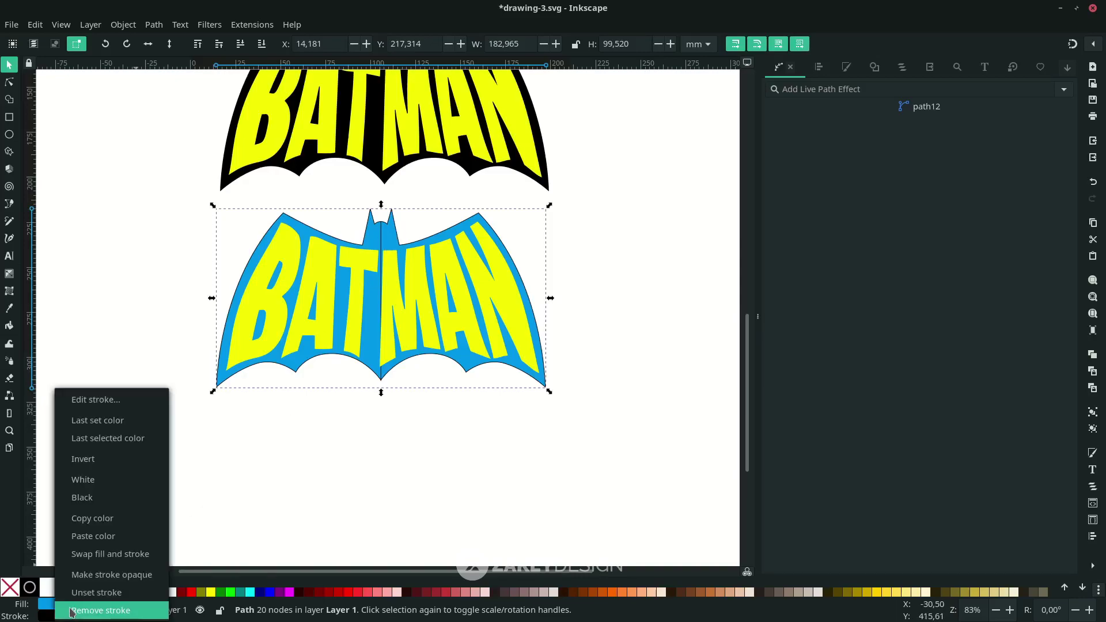
left_click(72, 611)
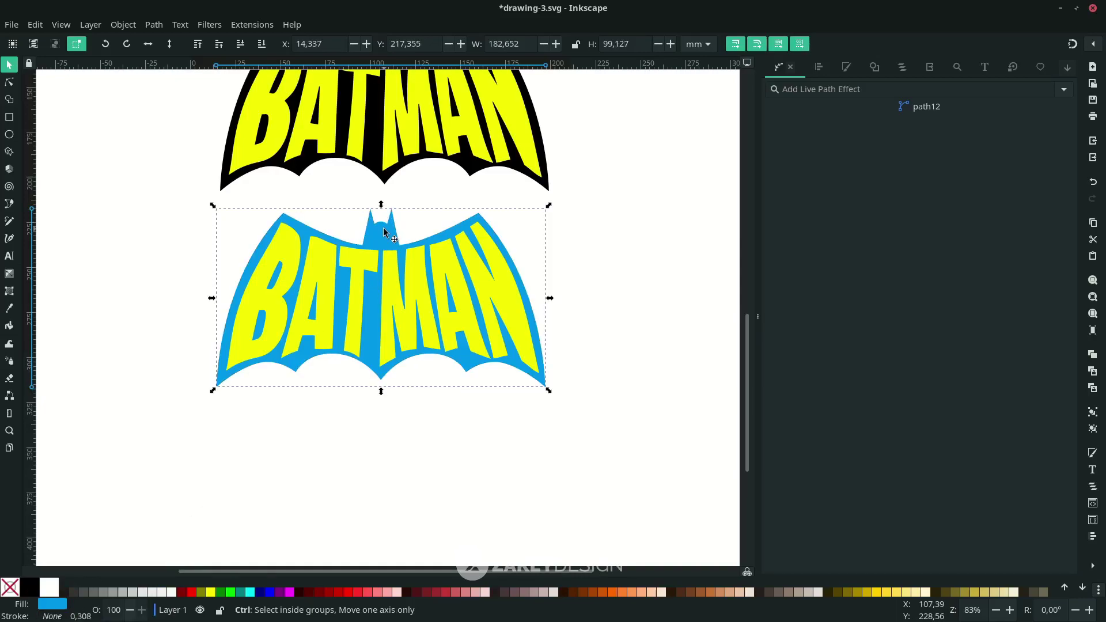
- Build a black outline behind the blue bat from an outset, black-filled duplicate sent to the bottom
key("ctrl+plus")
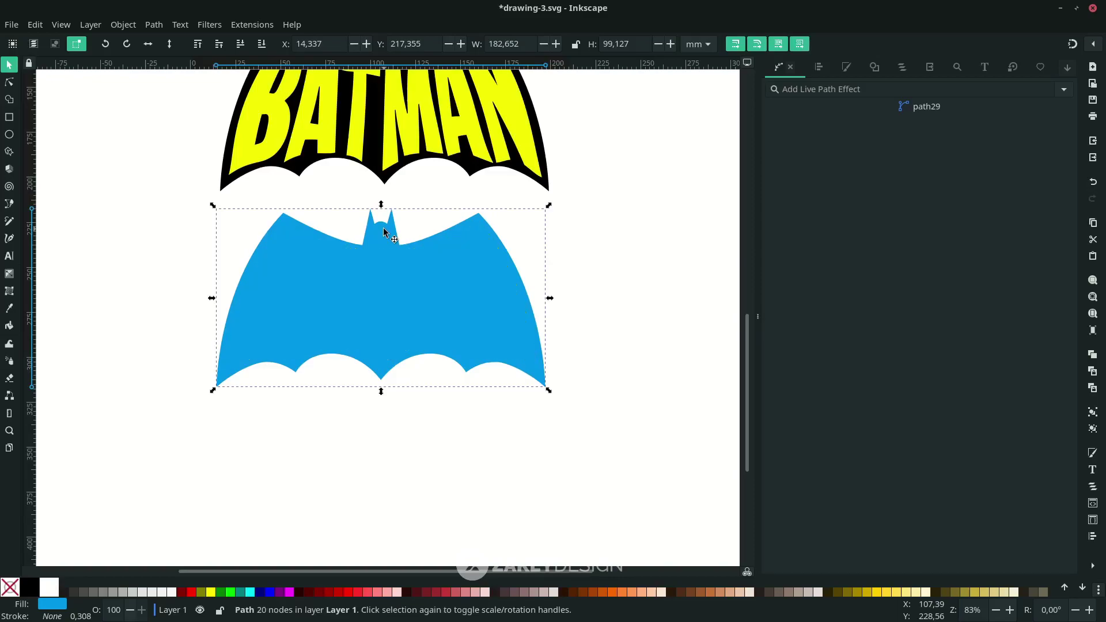
left_click(154, 24)
left_click(187, 319)
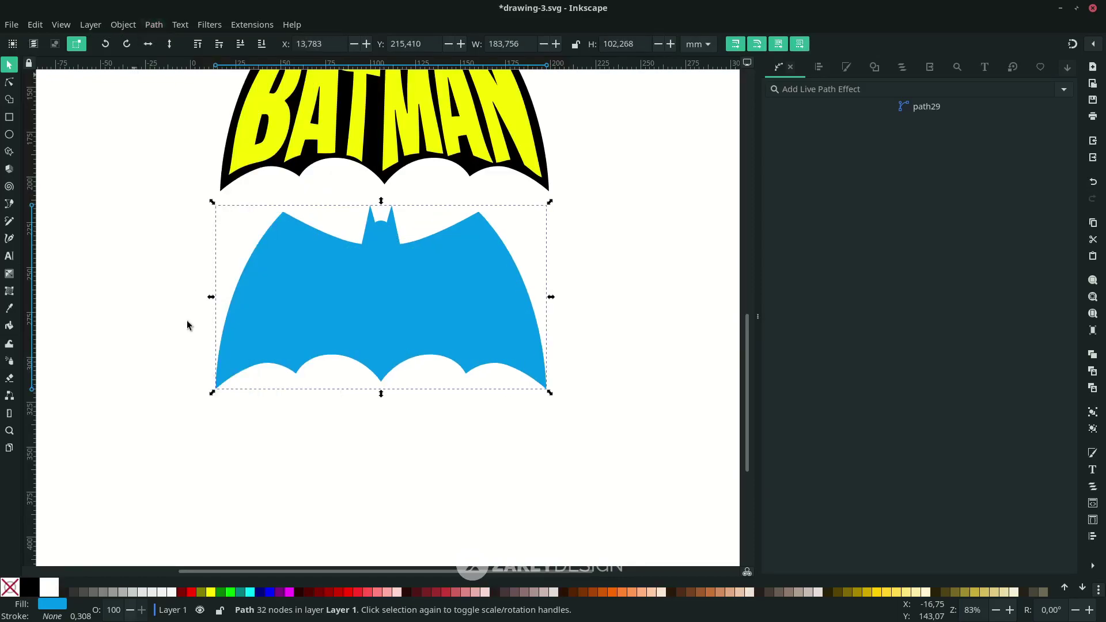
left_click(32, 587)
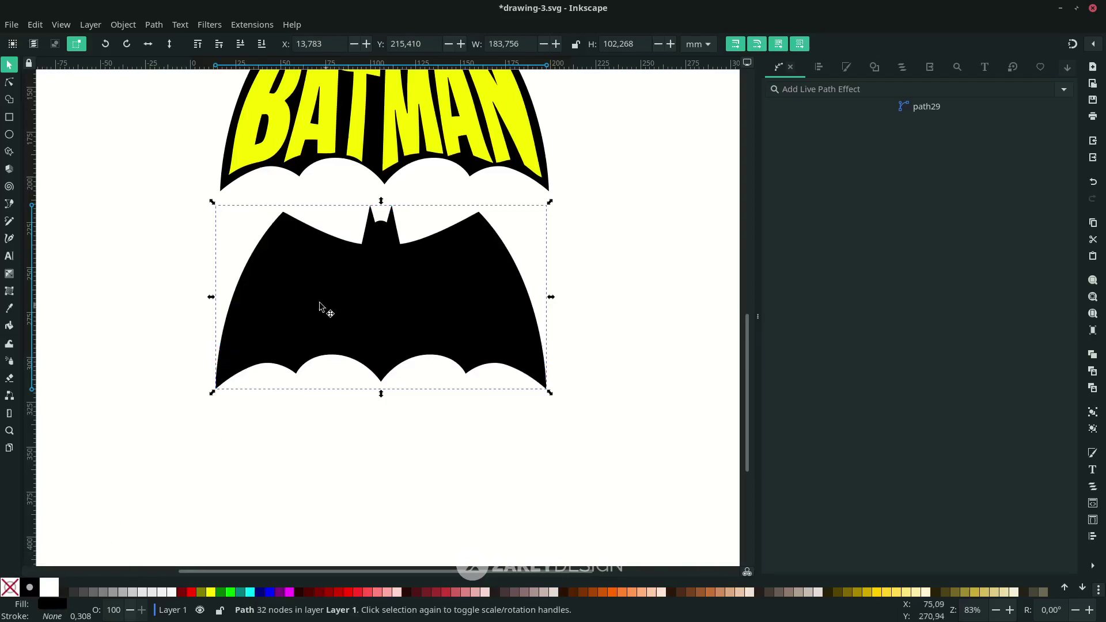
left_click(262, 45)
scroll(399, 308, "up", 1)
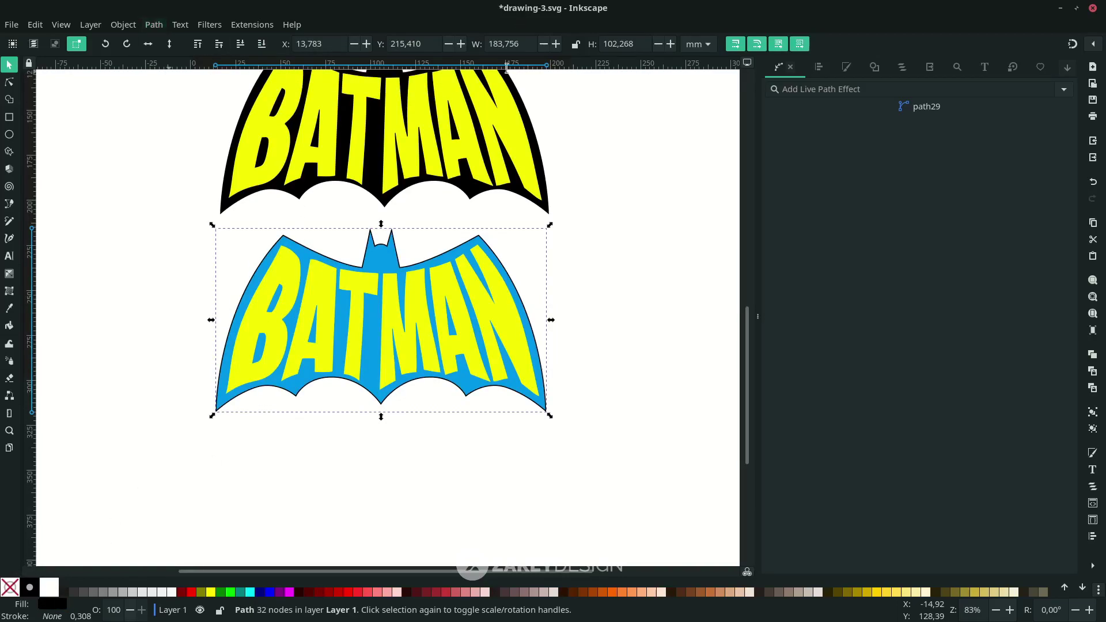
- Outset the black bat behind the blue one again to thicken the outline, and reselect it under the blue shape
left_click(155, 25)
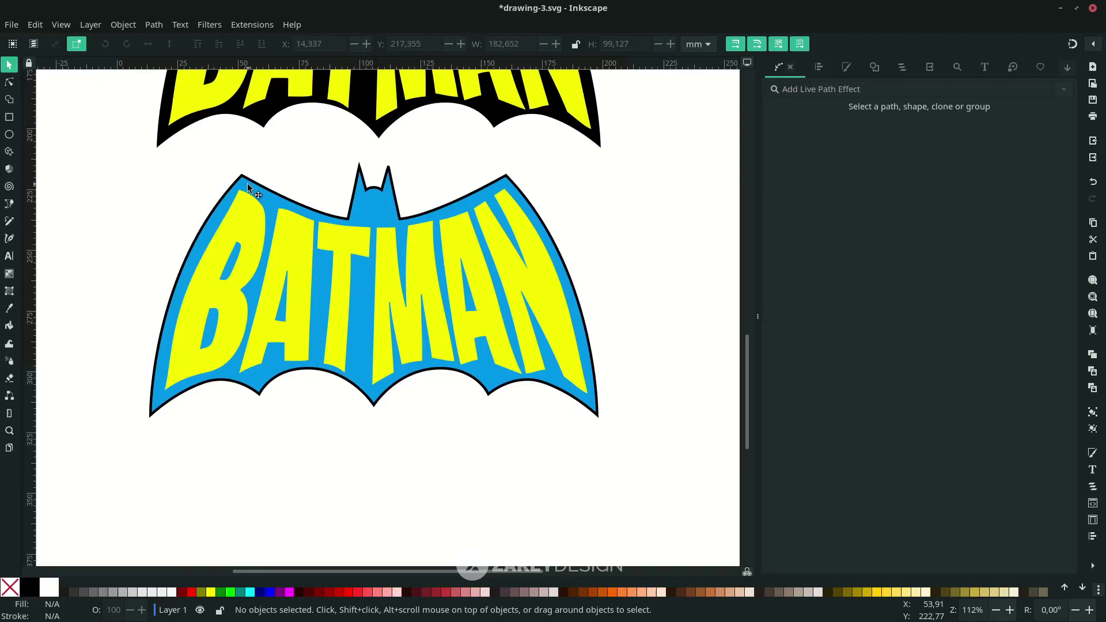
left_click(248, 188)
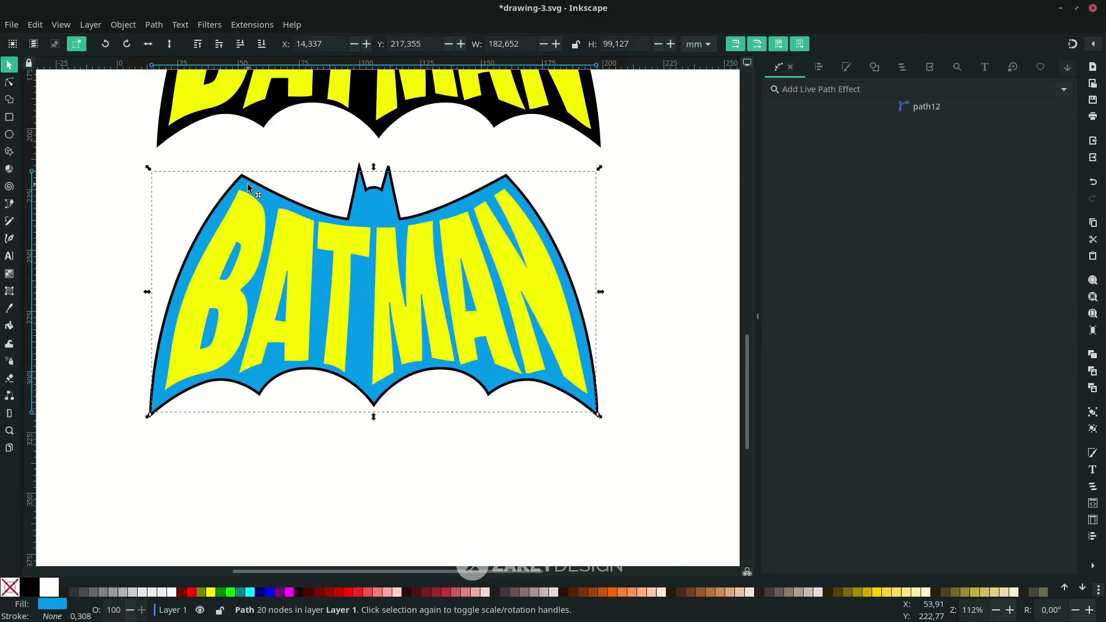
key("alt")
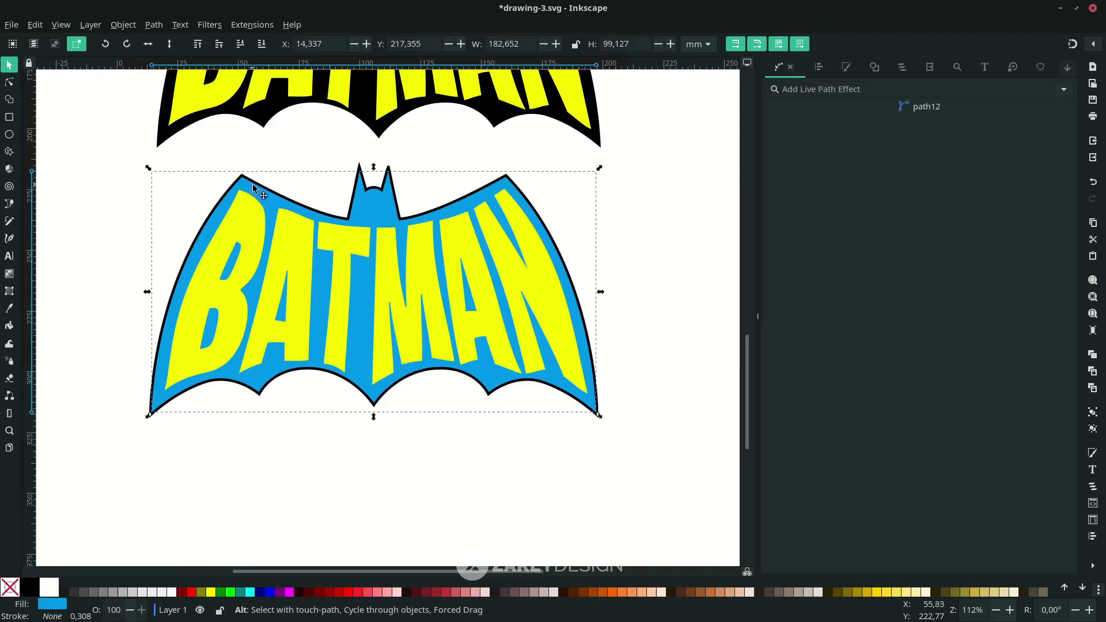
left_click(253, 188, "alt")
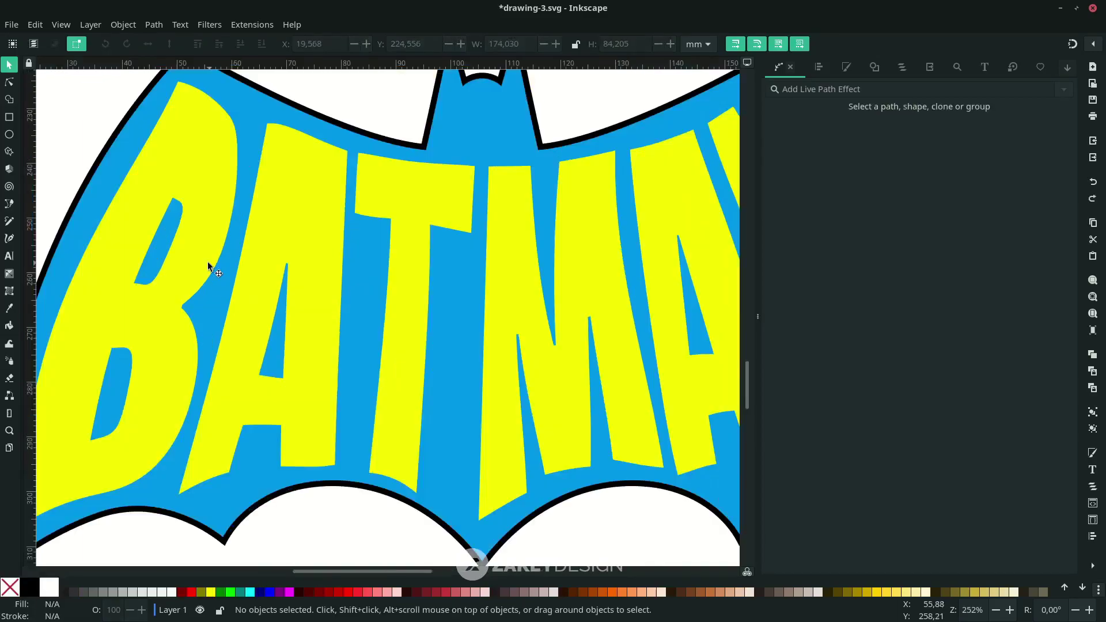
- Merge the six yellow BATMAN letters on the blue bat into one path with Union
left_click(208, 262)
scroll(209, 266, "down", 2)
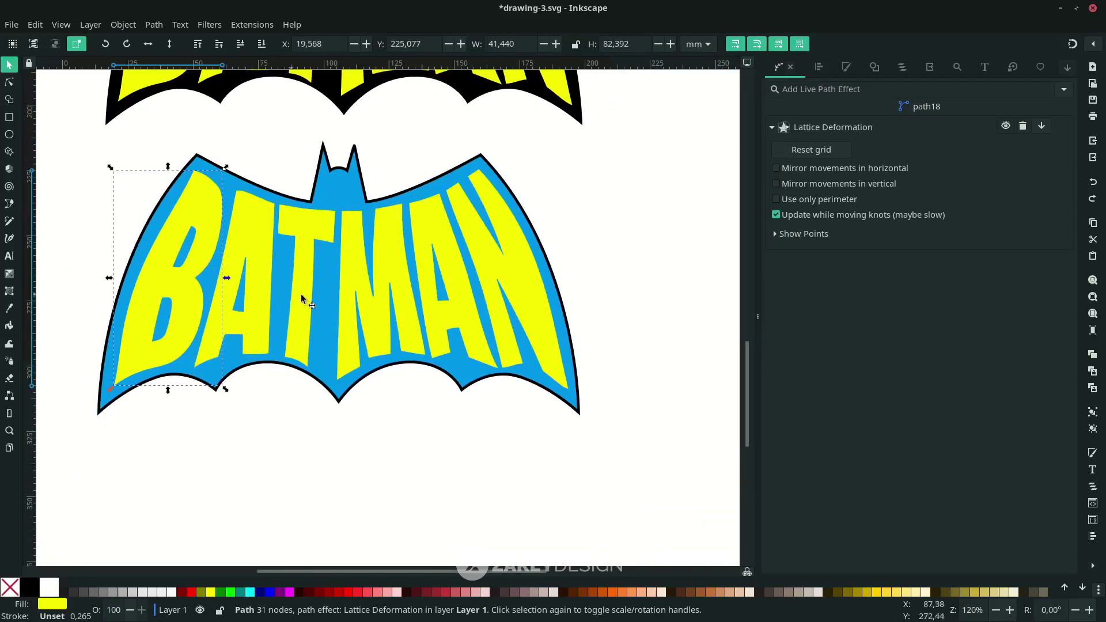
key("Escape")
left_click(191, 257)
left_click(258, 245, "shift")
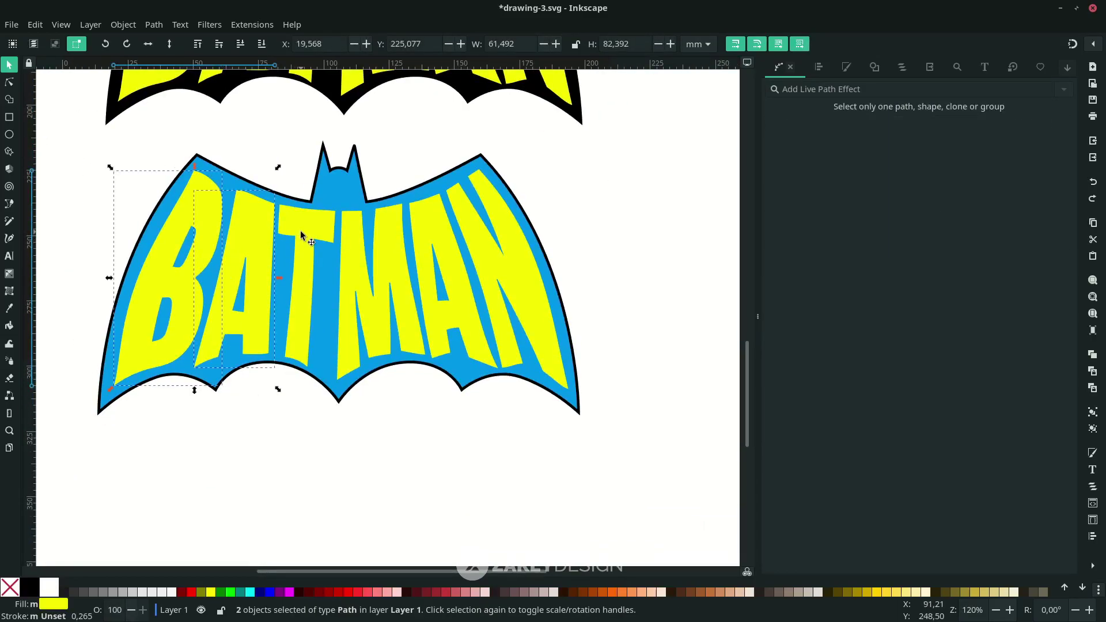
left_click(302, 234, "shift")
left_click(408, 259, "shift")
left_click(437, 251, "shift")
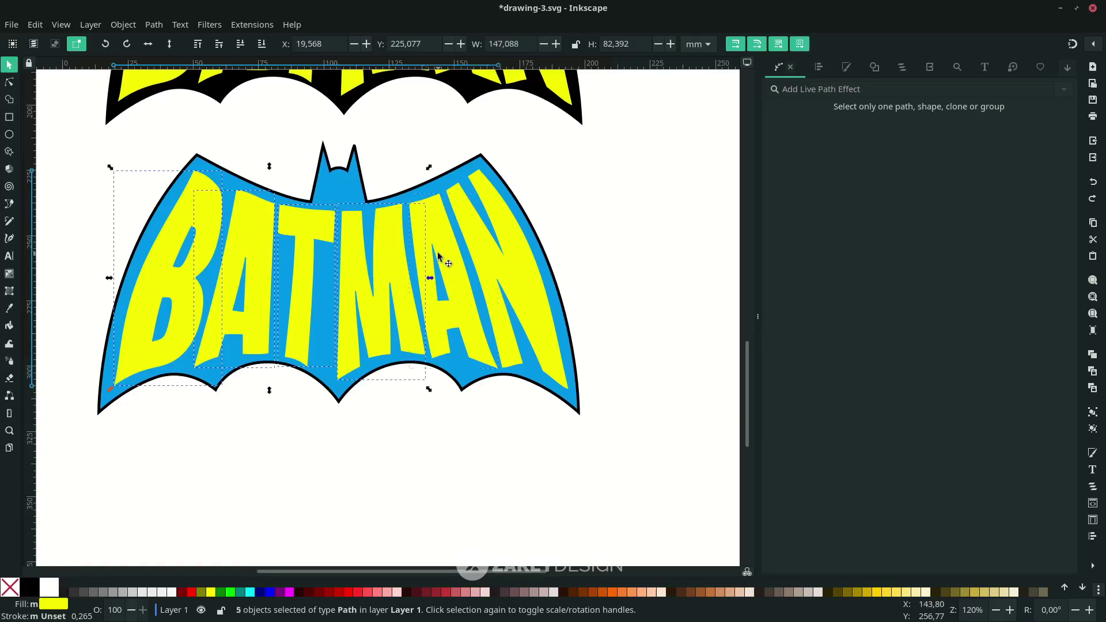
left_click(484, 247, "shift")
left_click(153, 25)
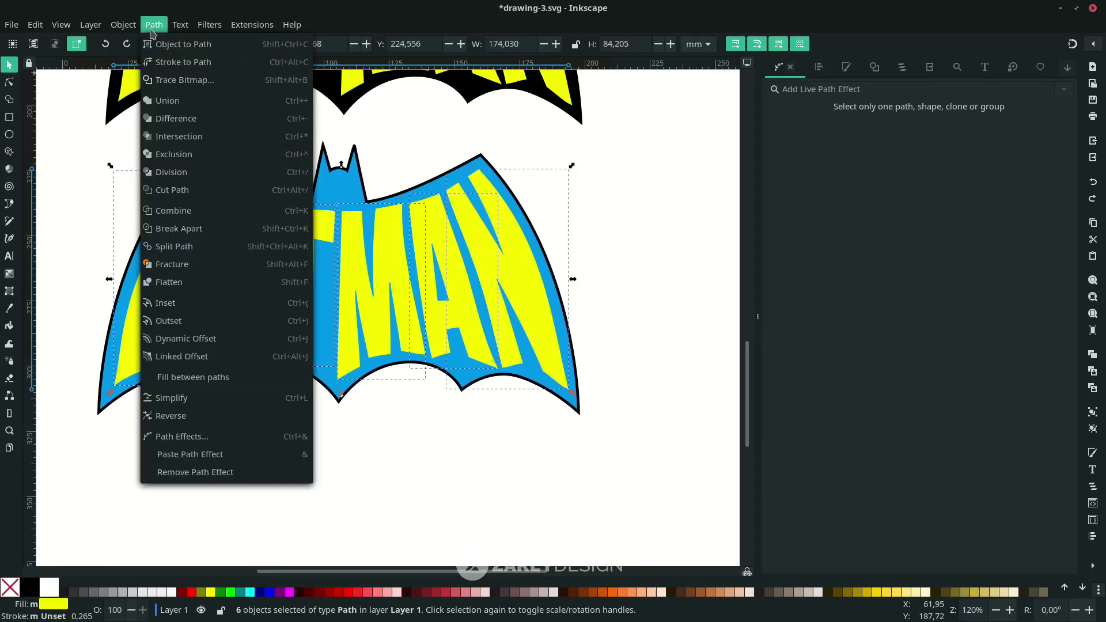
left_click(162, 101)
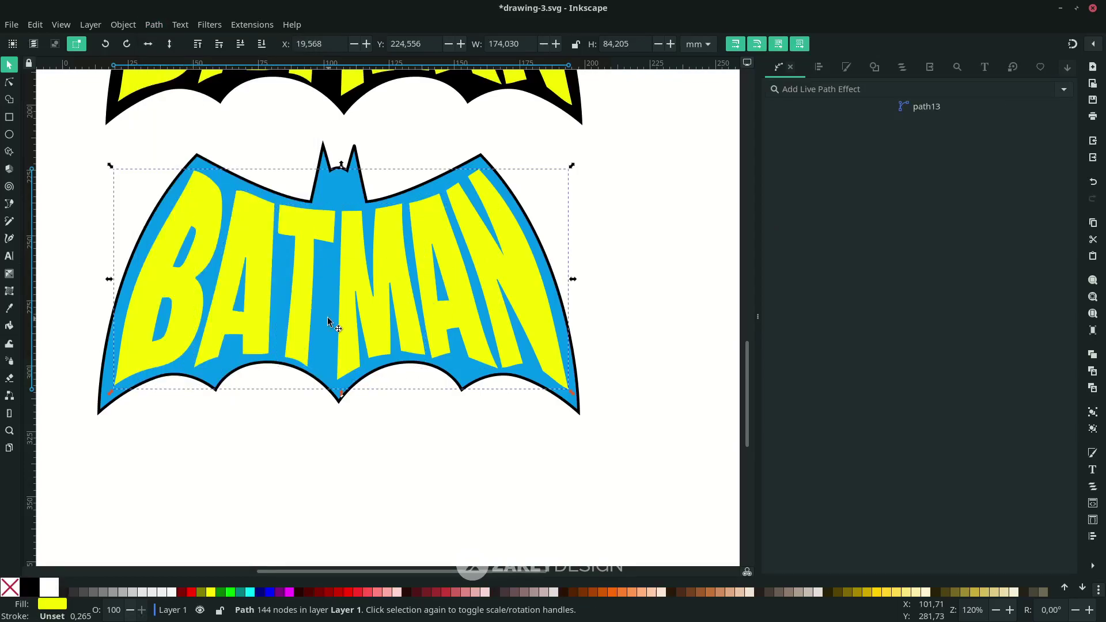
- Build a black outline for the merged lettering from an outset, black-filled duplicate lowered one step behind the yellow letters
key("ctrl")
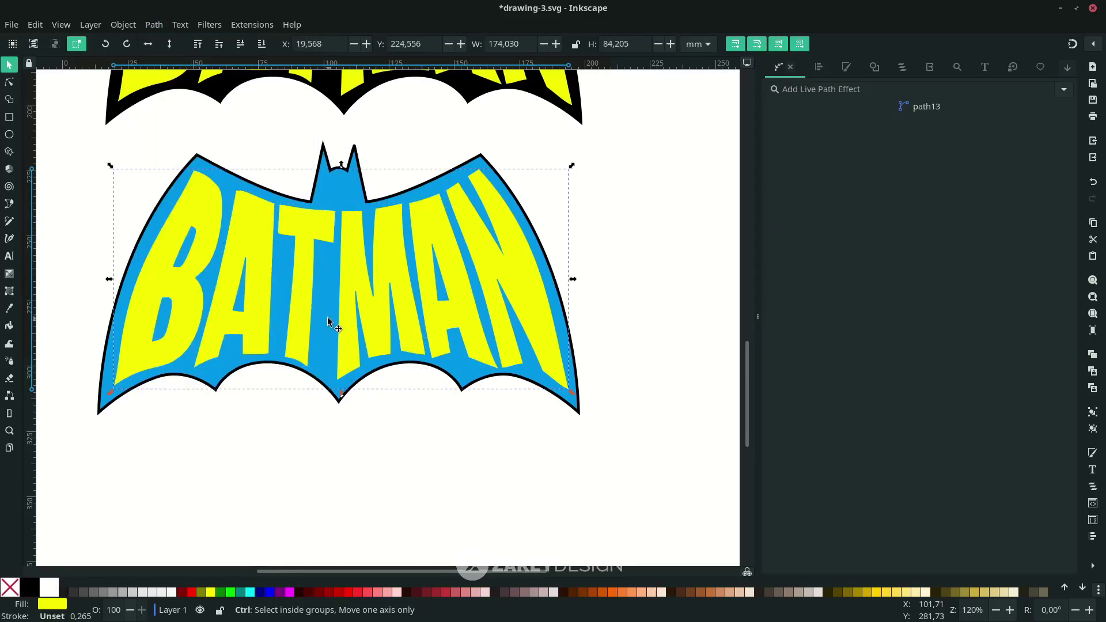
key("ctrl+d")
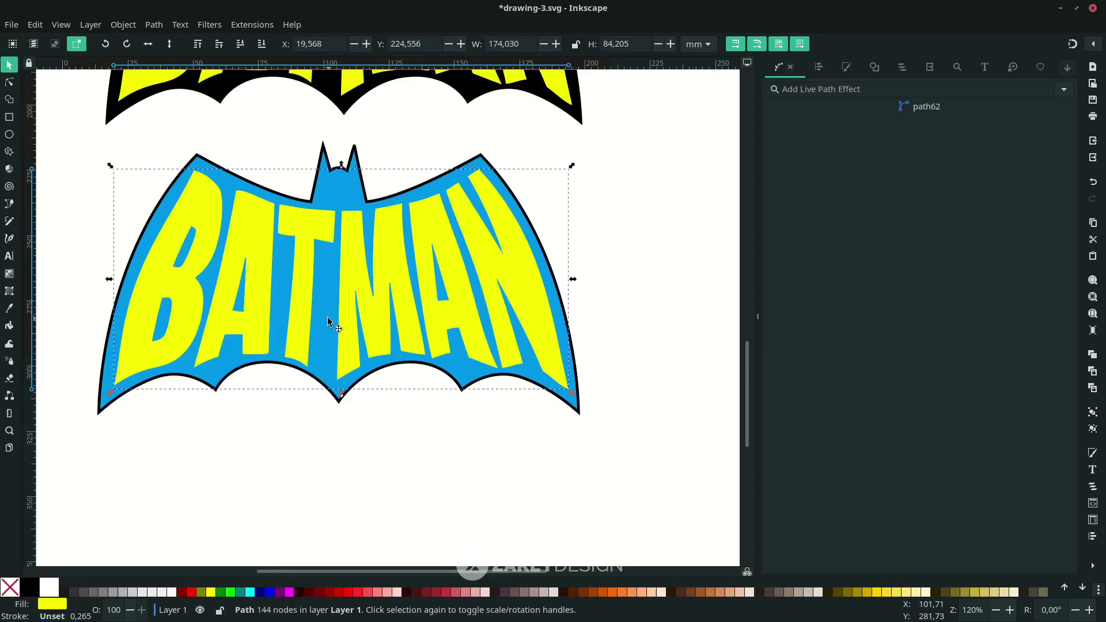
left_click(153, 25)
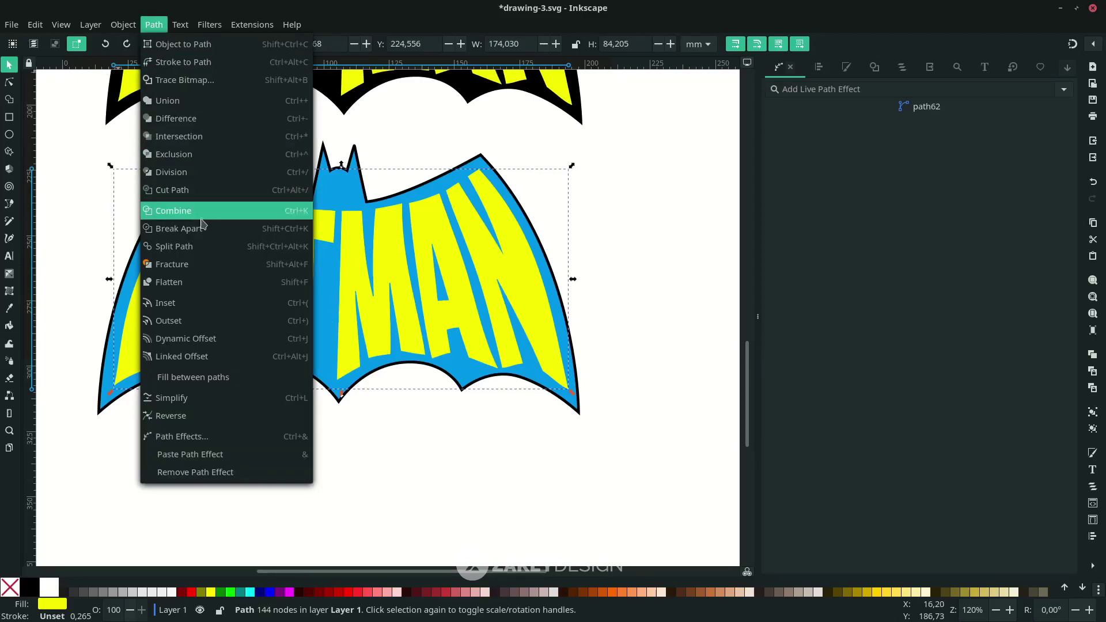
left_click(203, 323)
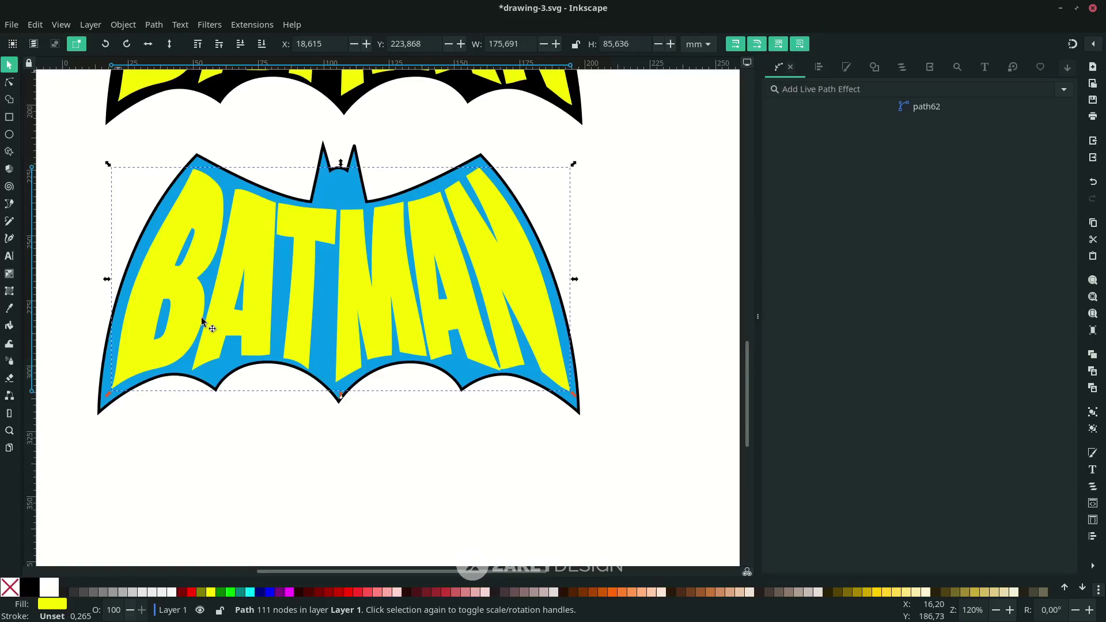
left_click(29, 587)
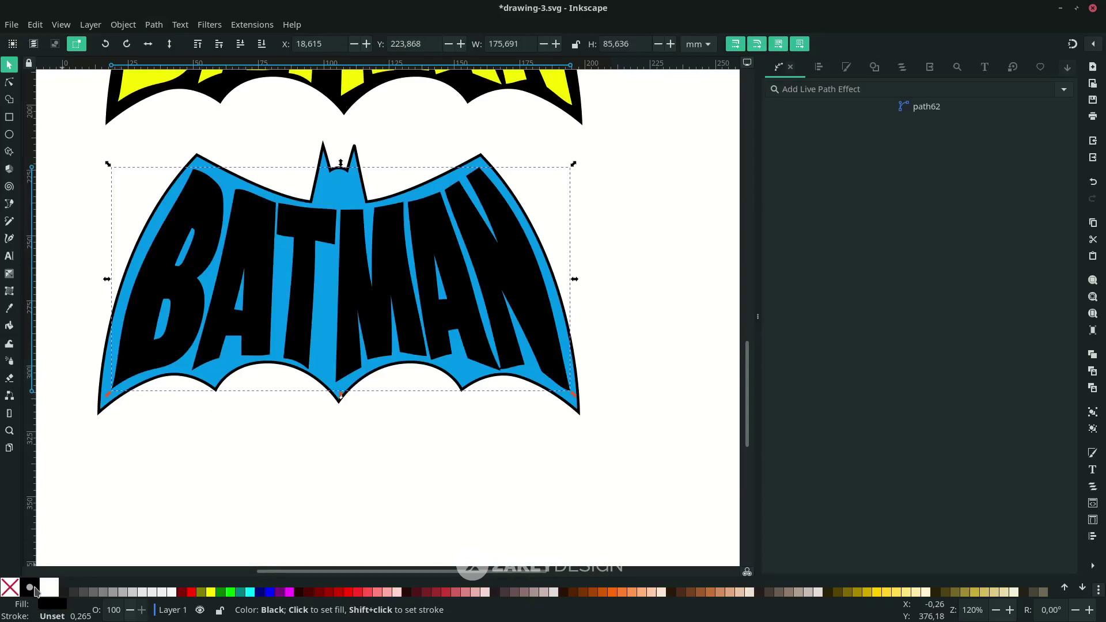
left_click(240, 45)
scroll(363, 357, "up", 2)
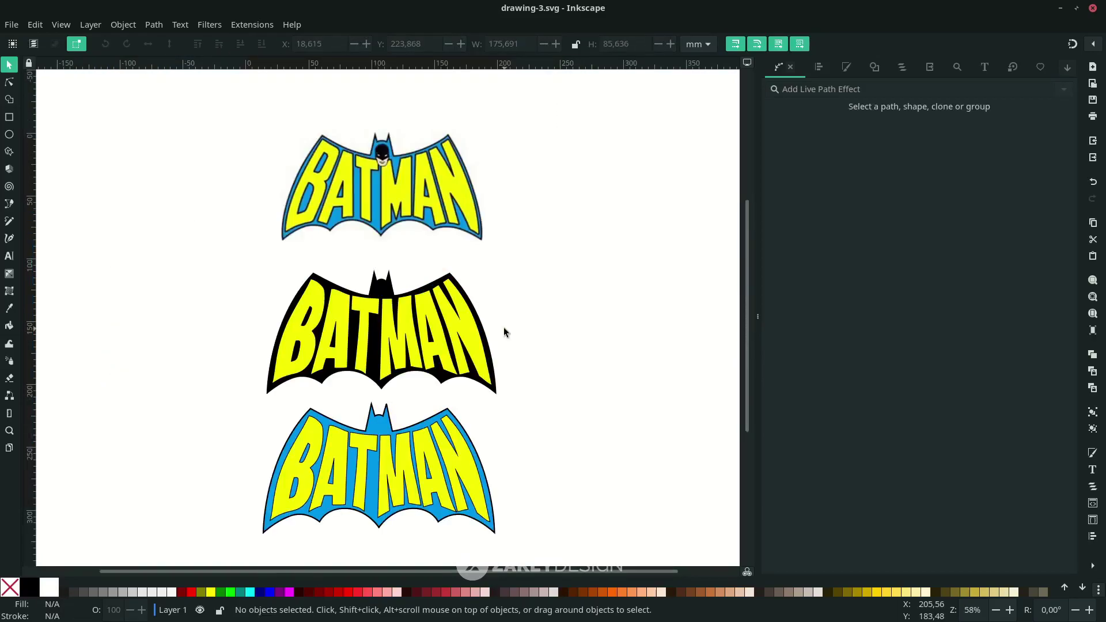
- Undo the lettering outline and the remaining work on the blue version until the duplicated logo is removed
key("ctrl+z")
key("ctrl+z")
key("ctrl+shift+g")
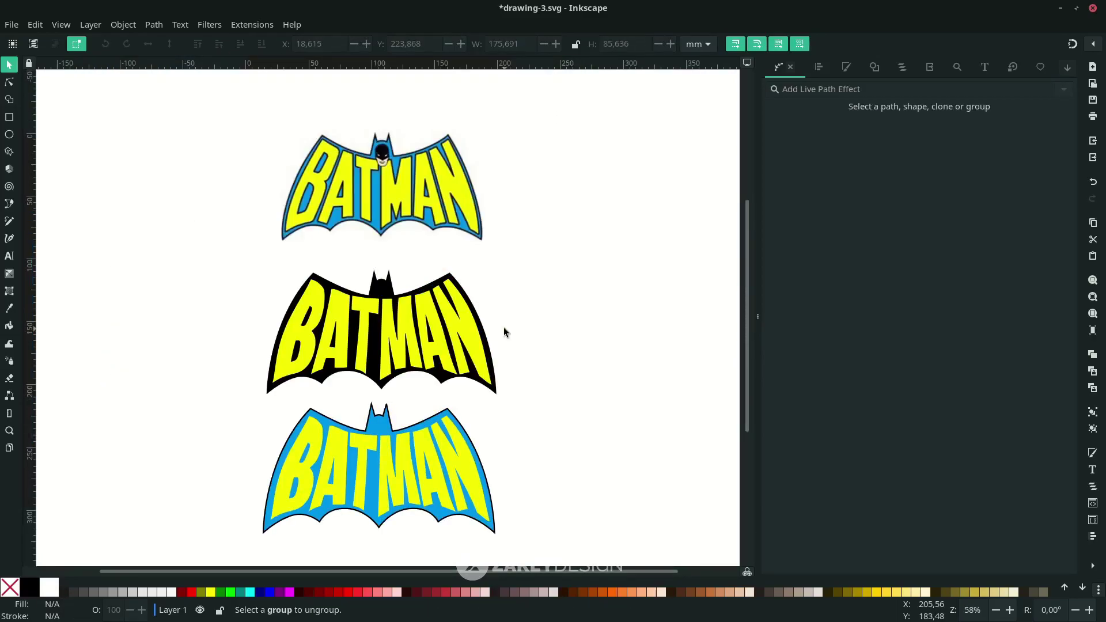
key("ctrl+z")
key("ctrl+z")
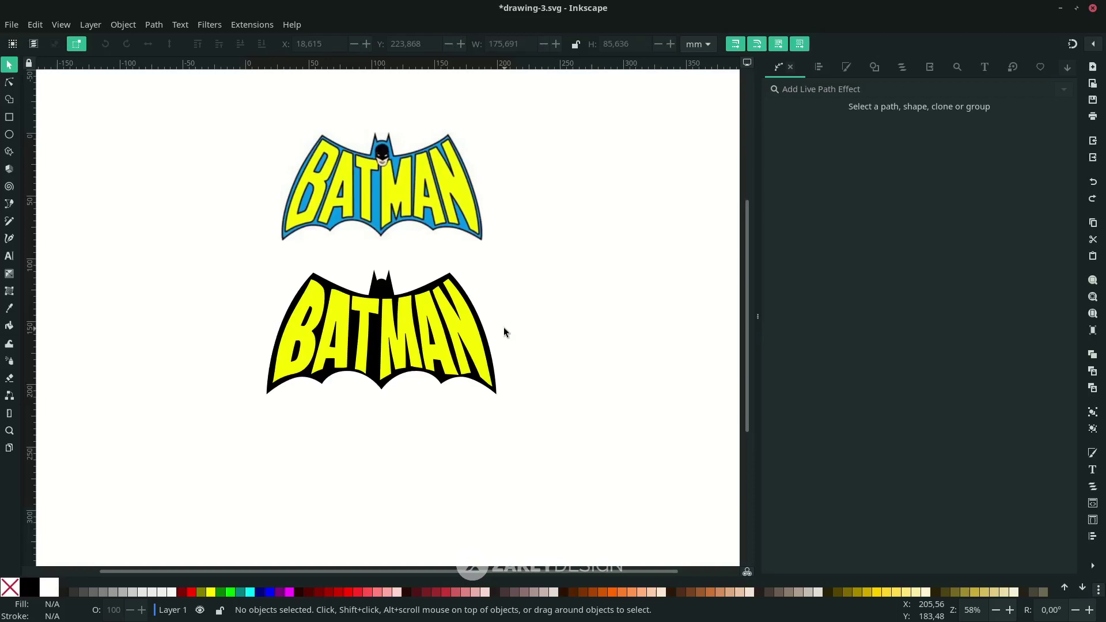
- Undo the warping and placement of the yellow letters N, A, M and T on the black bat
key("ctrl+z")
key("ctrl+z")
key("ctrl+z")
key("ctrl+z")
key("ctrl+z")
key("ctrl+z")
key("ctrl+z")
key("ctrl+z")
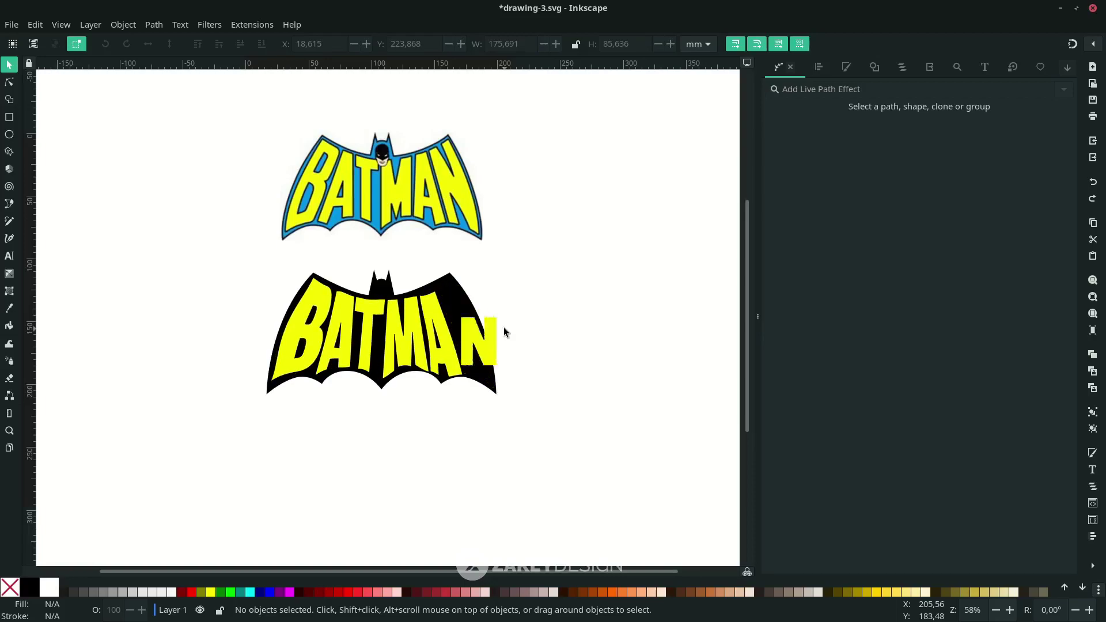
key("ctrl+z")
key("ctrl+z")
key("ctrl+z")
key("ctrl+z")
key("ctrl+z")
key("ctrl+z")
key("ctrl+z")
key("ctrl+z")
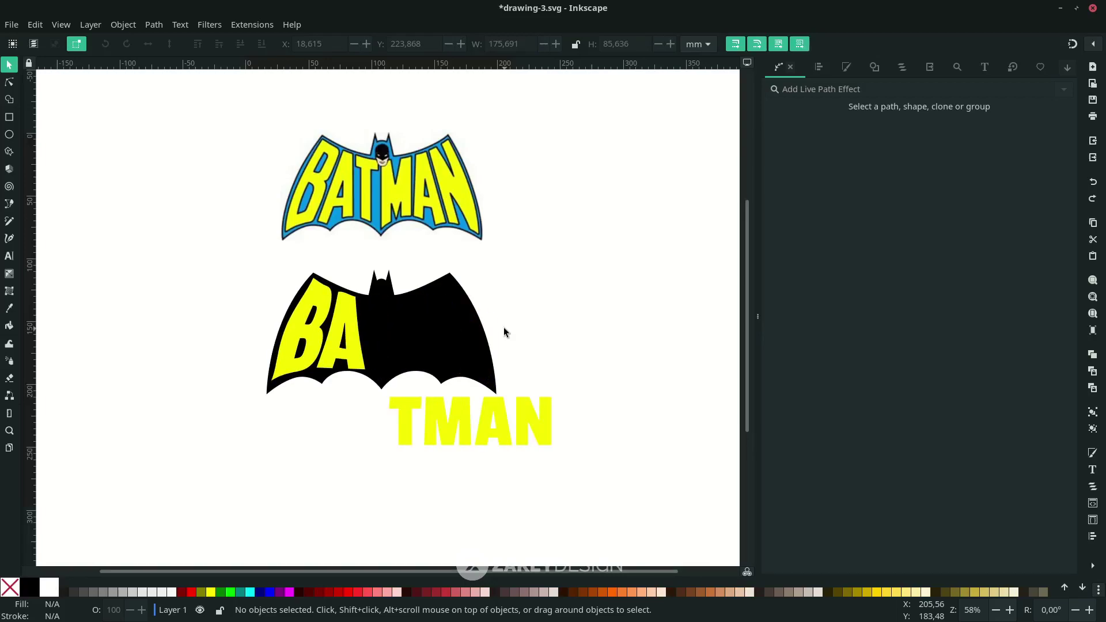
- Redo all undone edits to restore the warped letters on the black bat and the blue logo version, and save the drawing
key("ctrl+shift+z")
key("ctrl+shift+z")
key("ctrl+shift+z")
key("ctrl+shift+z")
key("ctrl+shift+z")
key("ctrl+shift+z")
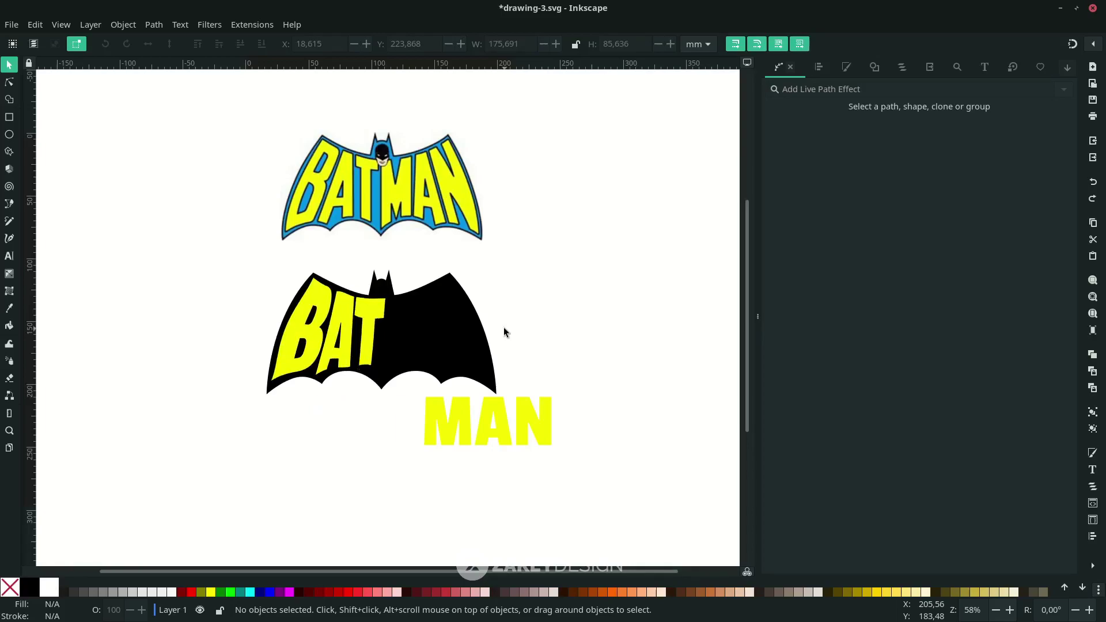
key("ctrl+shift+z")
key("ctrl+shift+z")
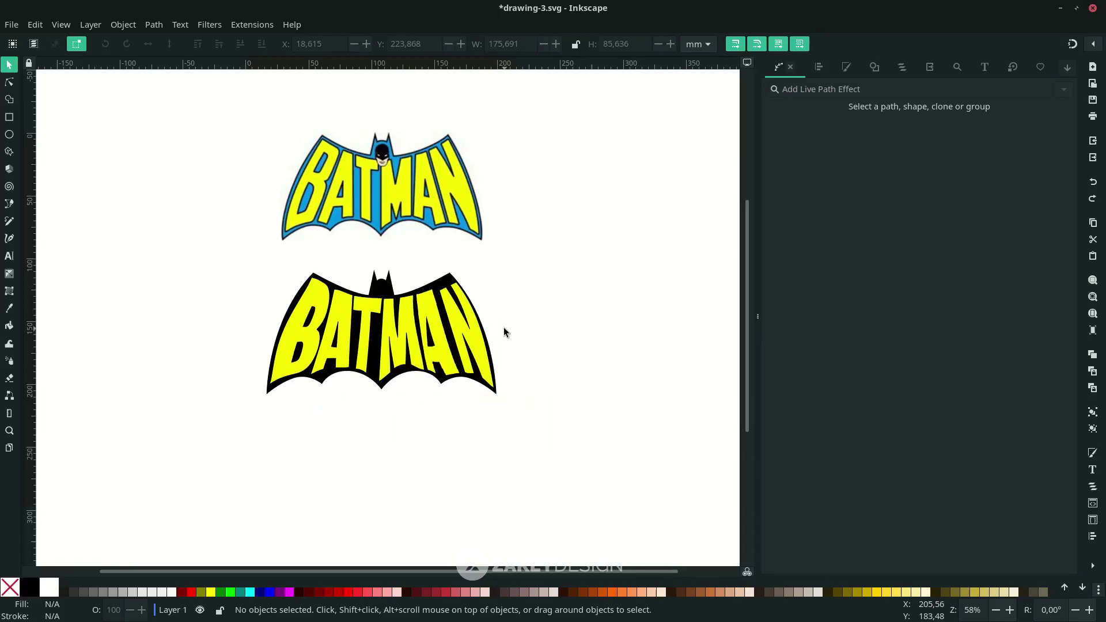
key("ctrl+shift+z")
key("ctrl+shift+z")
key("ctrl+shift+z")
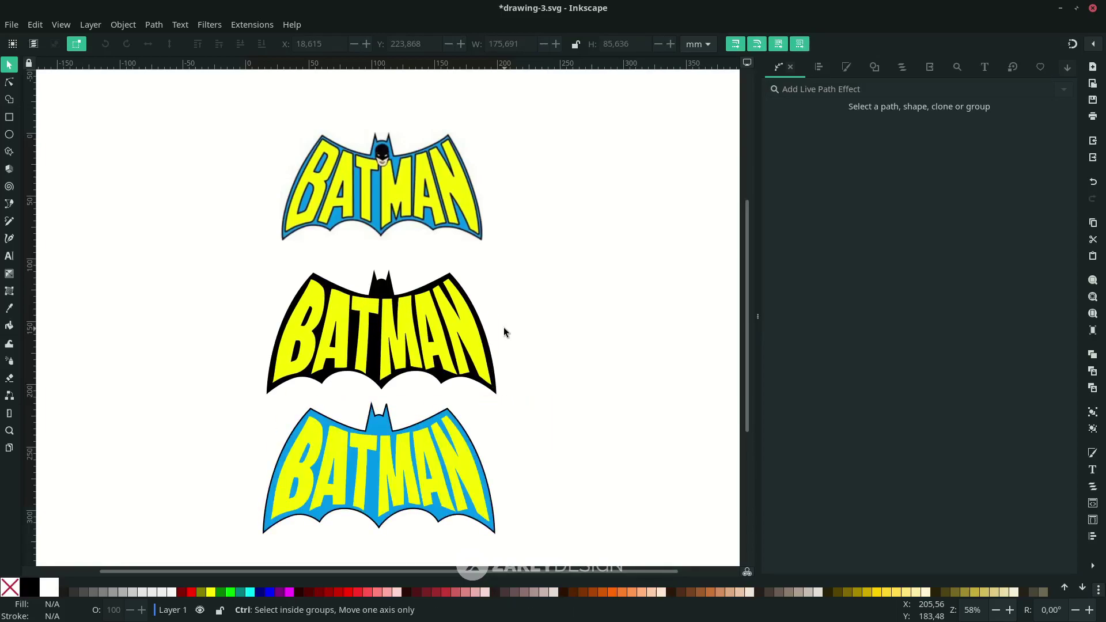
key("ctrl+s")
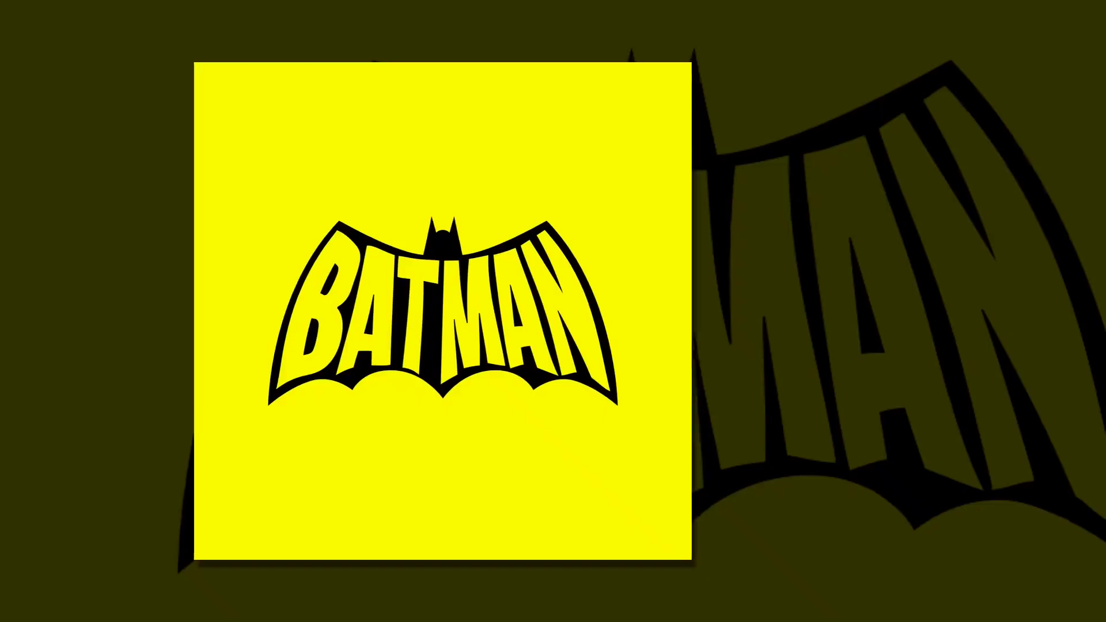